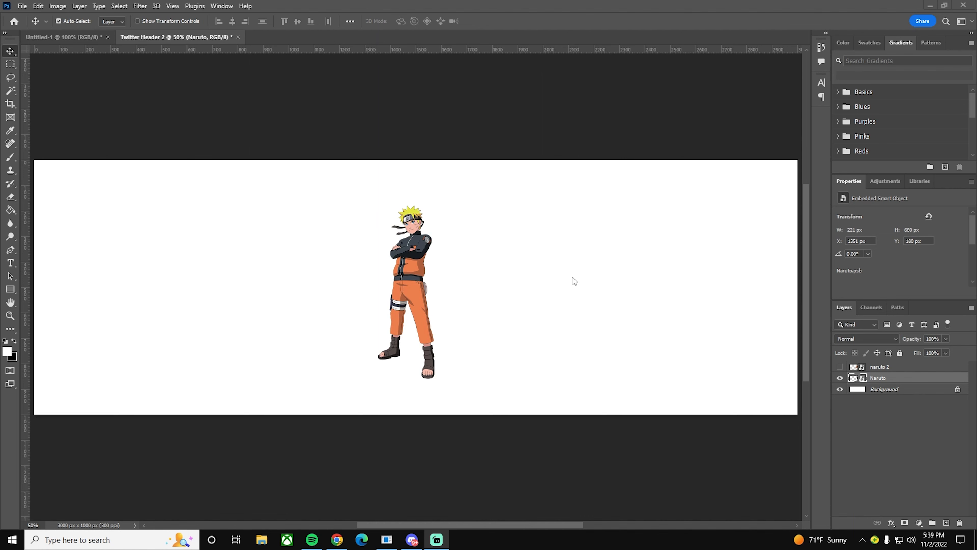
Step: Scale the Naruto figure to about 343% and centre it on the banner with the hair touching the canvas's upper edge
key("ctrl+t")
left_click_drag(435, 379, 592, 538)
key("ctrl+z")
left_click_drag(449, 342, 414, 308)
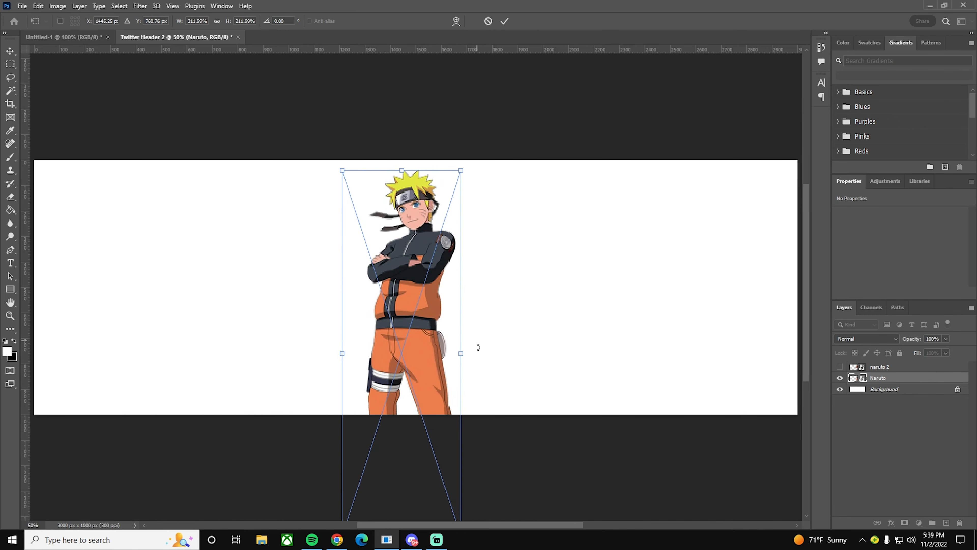
left_click_drag(461, 353, 537, 357)
left_click_drag(450, 320, 428, 423)
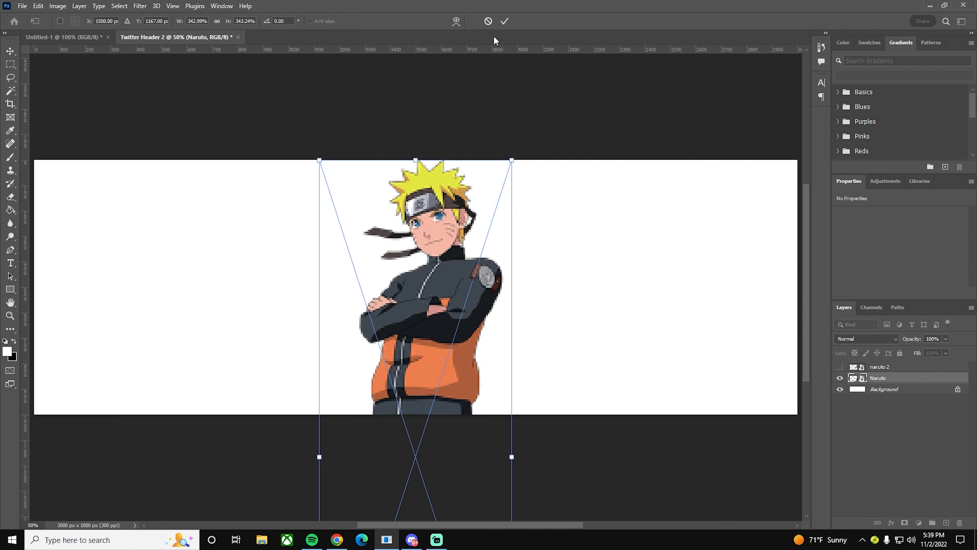
left_click(503, 23)
Step: Sample the figure's jacket orange as the background colour and its hair yellow (#e4e742) as the foreground colour
left_click(8, 350)
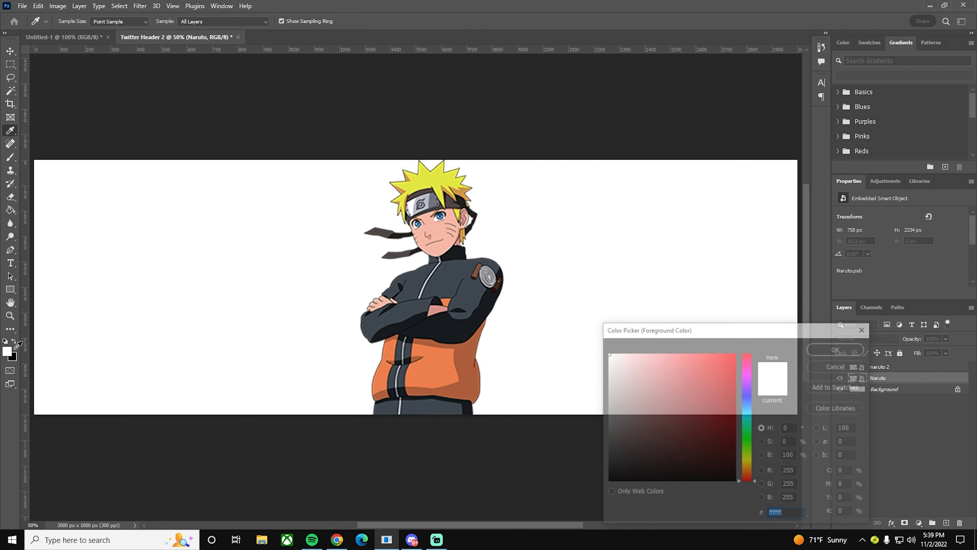
left_click(444, 367)
key("Return")
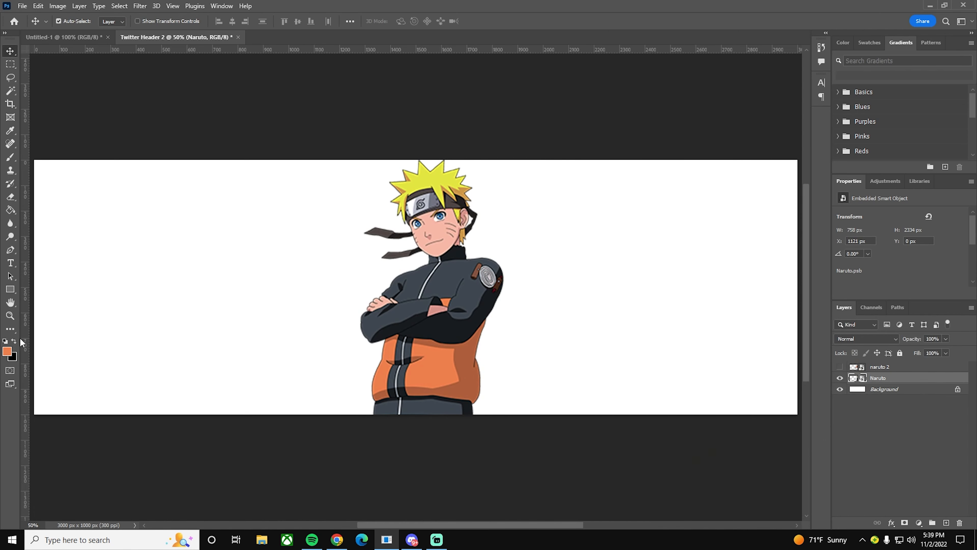
left_click(14, 341)
left_click(7, 350)
left_click(458, 181)
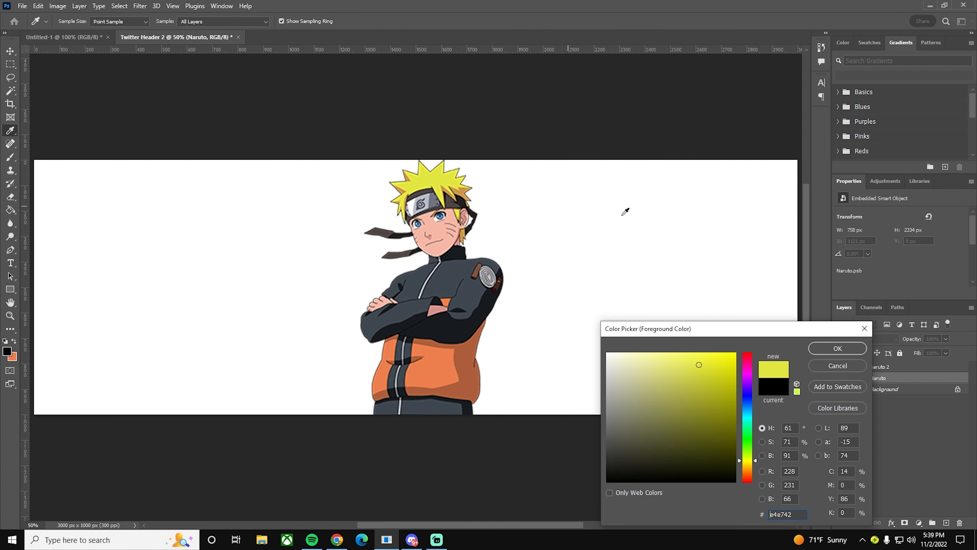
left_click(861, 349)
Step: Fill a selection about 1588 px wide over the banner's left part with yellow on a new layer beneath the Naruto figure
scroll(562, 336, "down", 3)
scroll(539, 339, "up", 2)
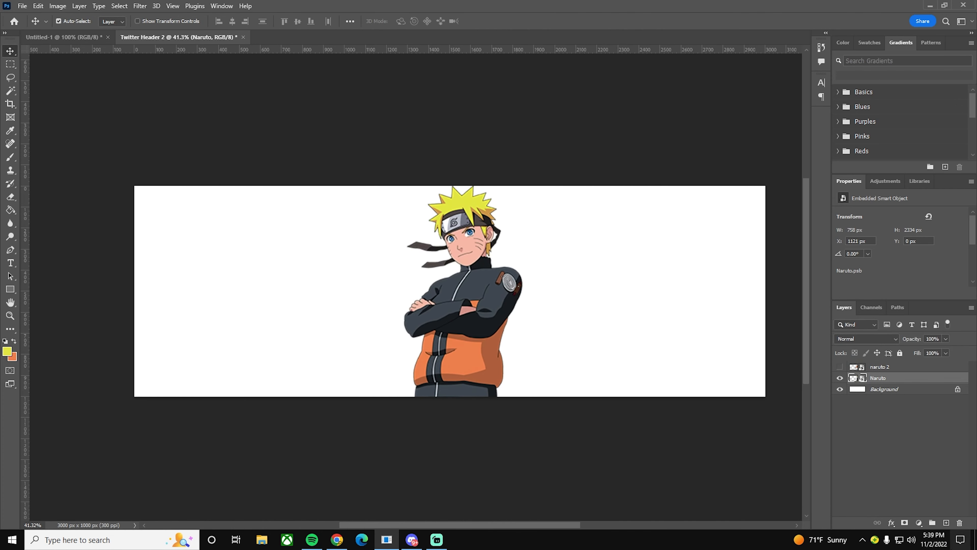
left_click(946, 522)
key("m")
left_click_drag(125, 191, 468, 397)
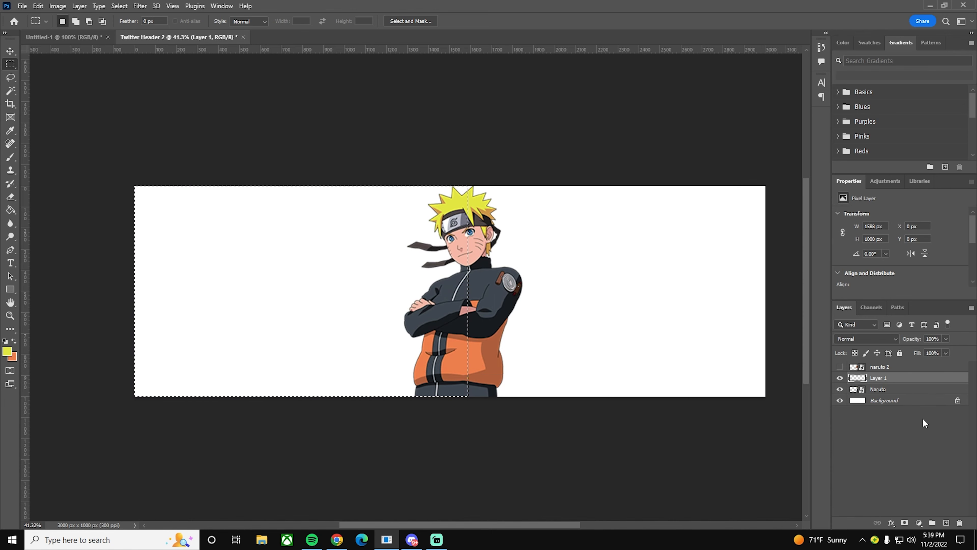
left_click_drag(896, 378, 901, 394)
key("alt+BackSpace")
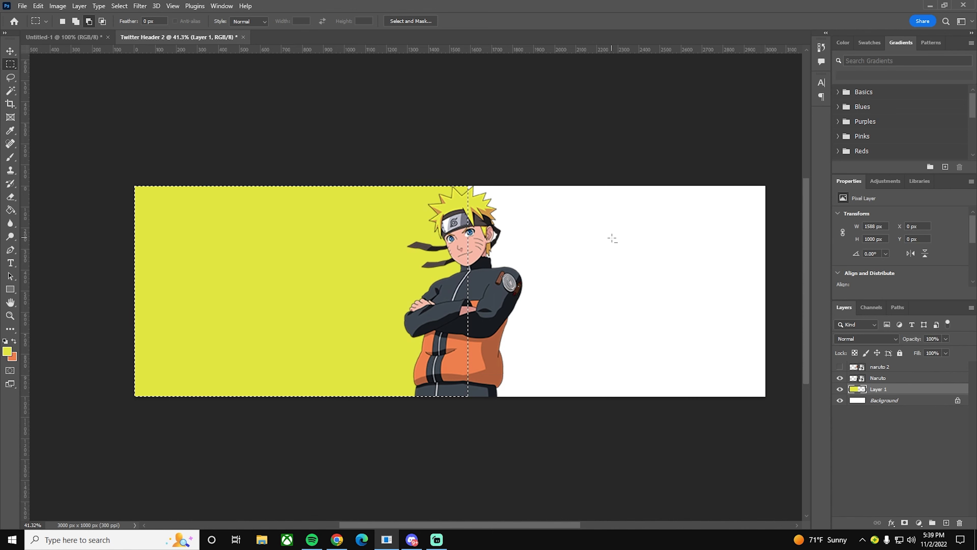
key("ctrl+d")
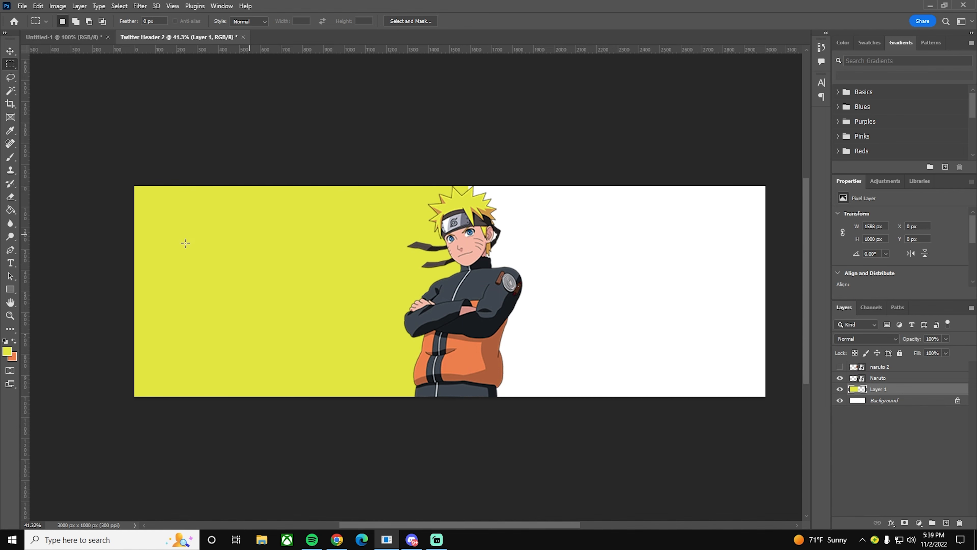
Step: Fill the banner's right half with orange on a new layer beneath the Naruto figure and remove the vertical guide
left_click(14, 341)
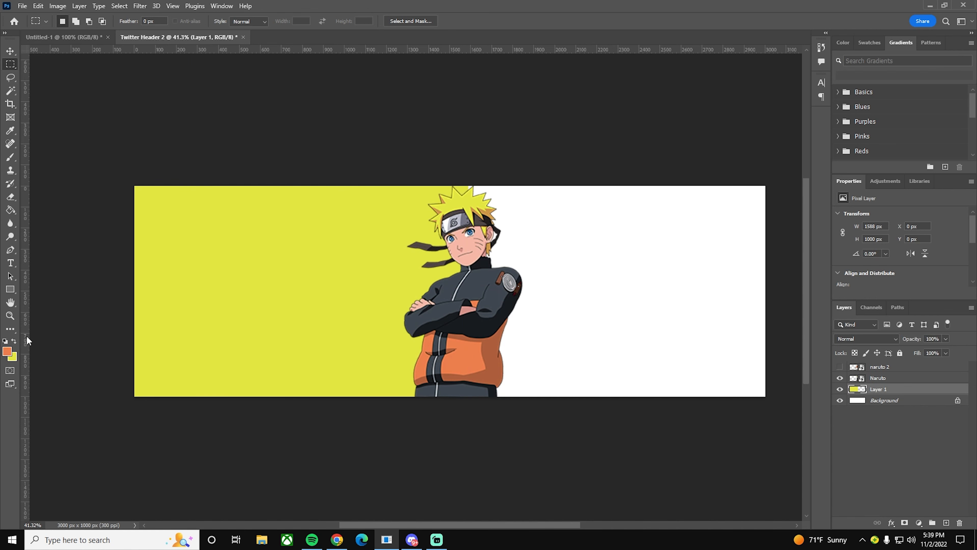
left_click(946, 522, "ctrl")
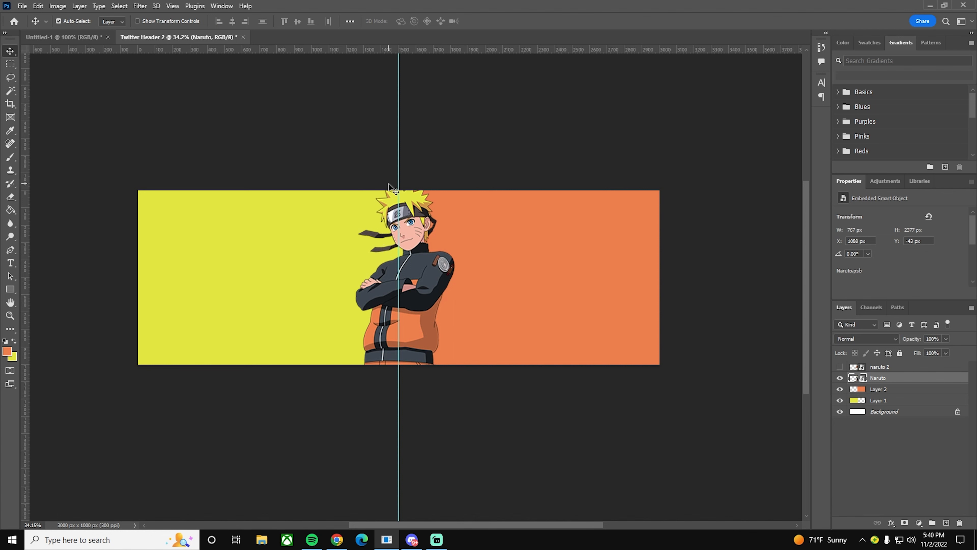
left_click_drag(400, 175, 26, 196)
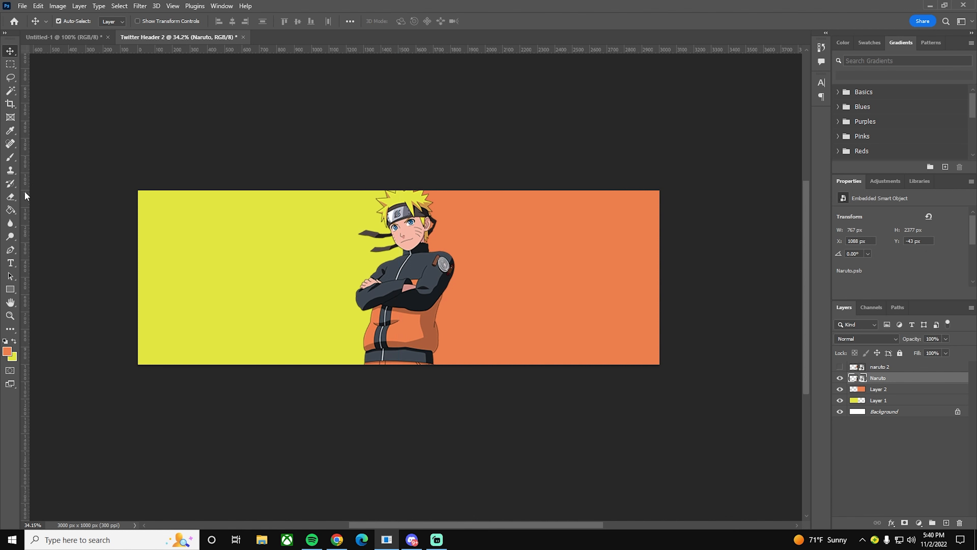
Step: Add the white 48 pt text "DonnyGFX" in the Genuine font and place it in the middle of the yellow area
left_click(946, 522)
key("t")
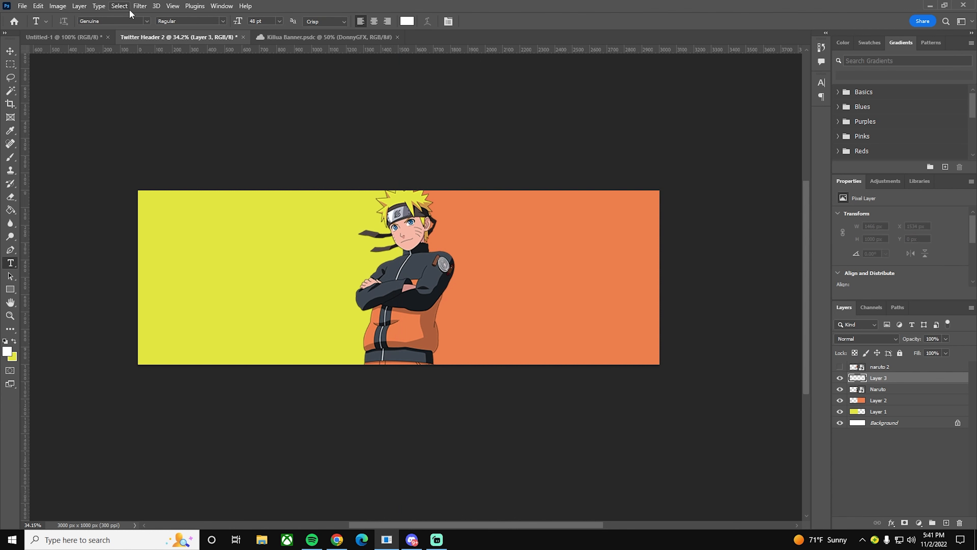
left_click(211, 278)
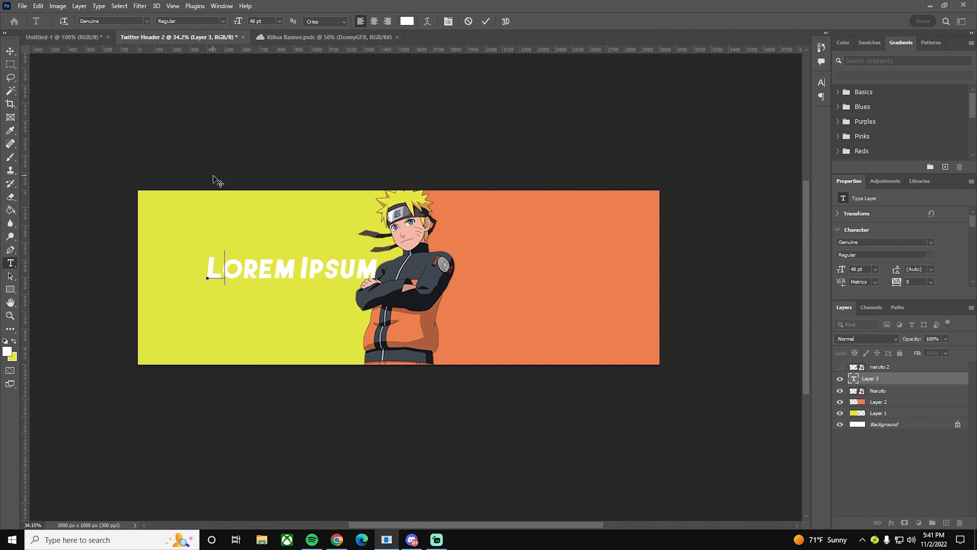
type("DONNYGFX")
key("ctrl+Return")
key("v")
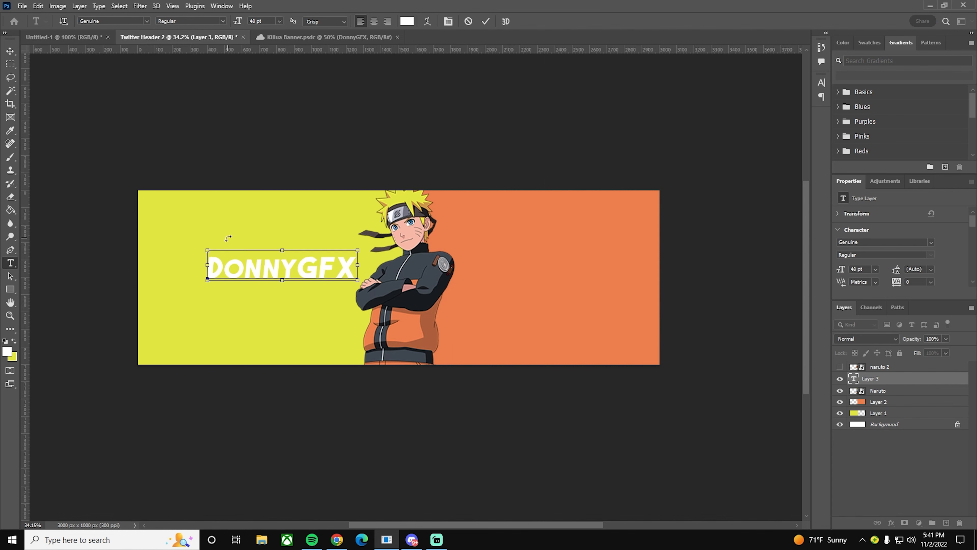
key("ctrl+s")
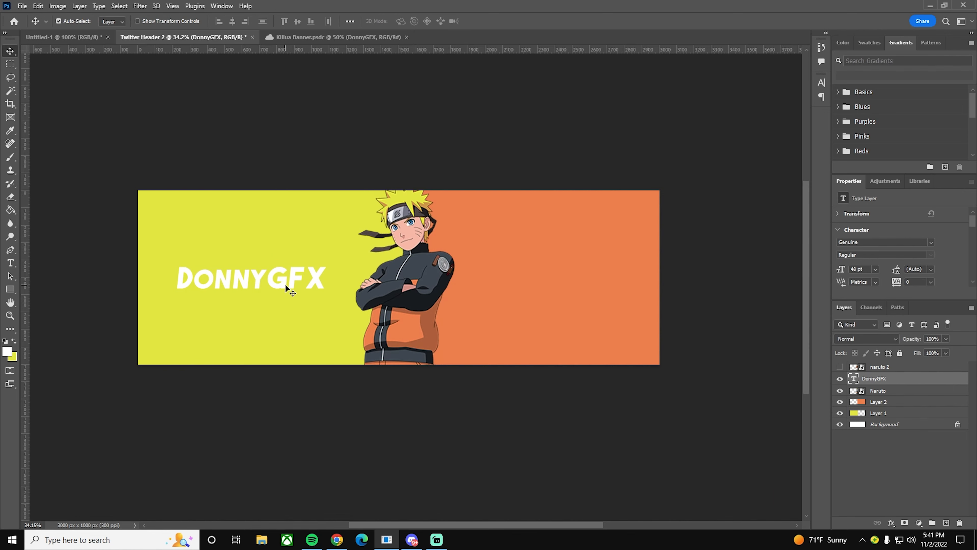
Step: Place a copy of the DonnyGFX text, enlarged to about 138%, centred behind the original text
left_click_drag(283, 281, 400, 316, "alt")
key("ctrl+t")
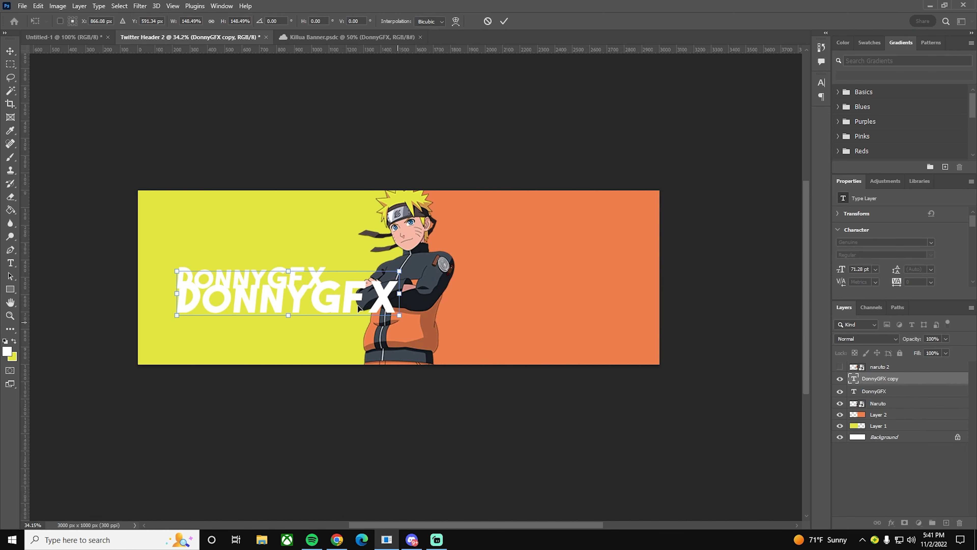
left_click_drag(336, 297, 300, 278)
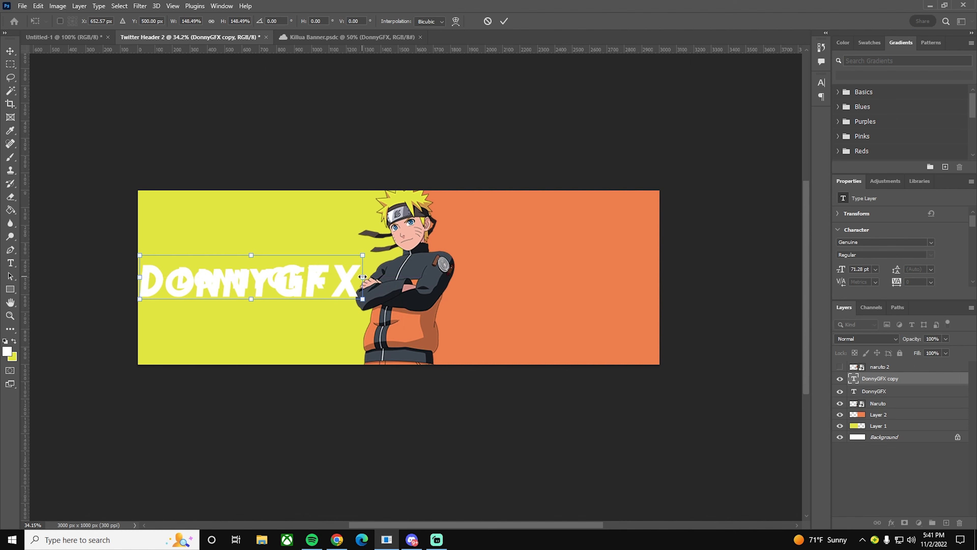
left_click_drag(362, 277, 298, 273)
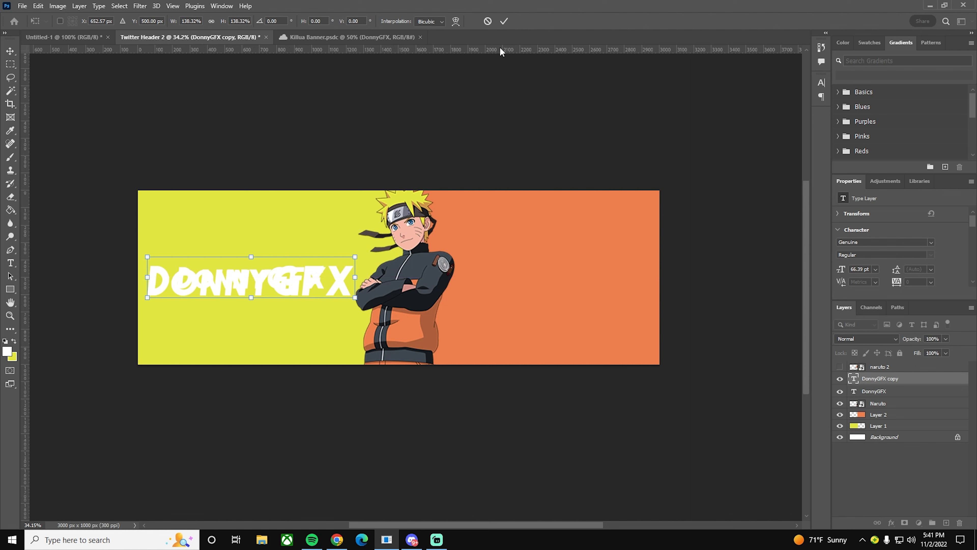
left_click(503, 22)
left_click_drag(885, 378, 883, 399)
Step: Give the larger DonnyGFX copy a 4 px black outside stroke and set its fill opacity to 0%
right_click(883, 396)
left_click(771, 64)
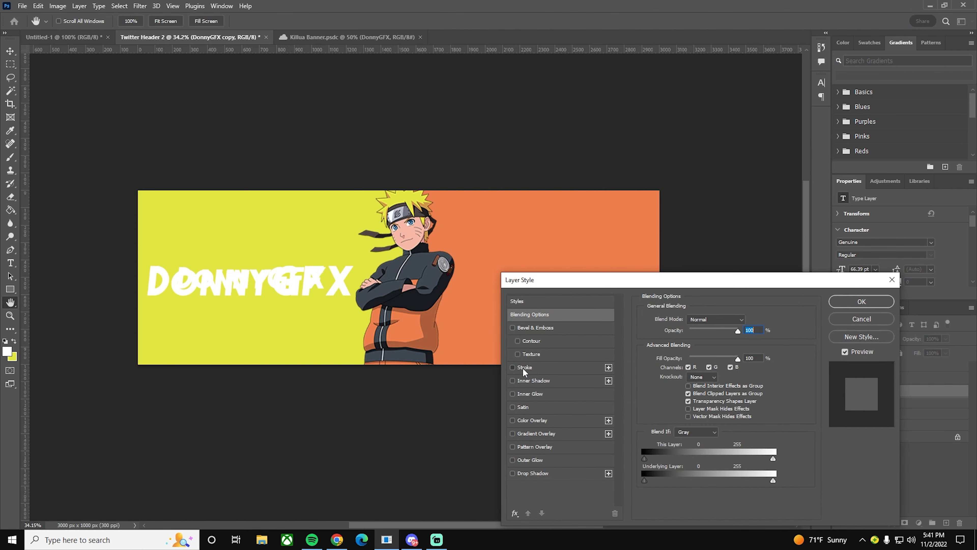
left_click(522, 367)
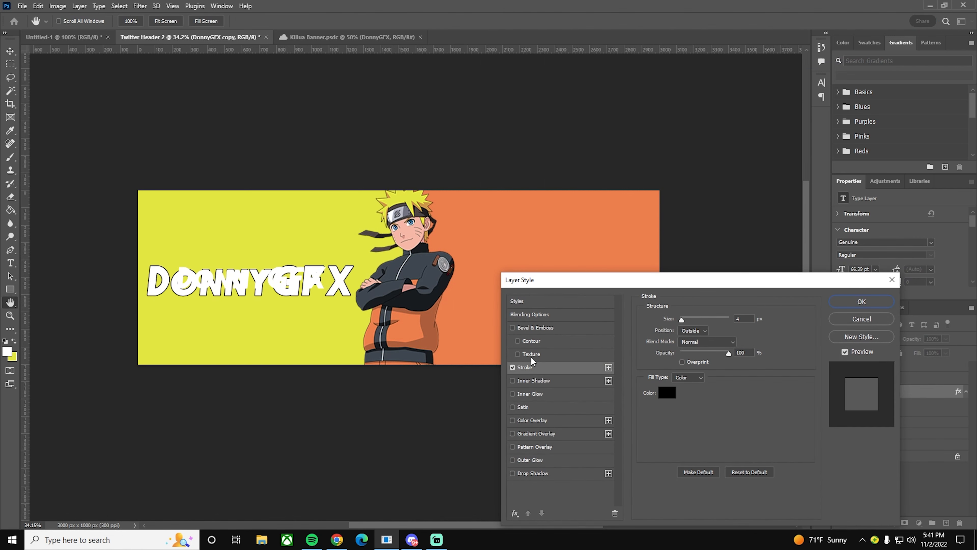
left_click(543, 316)
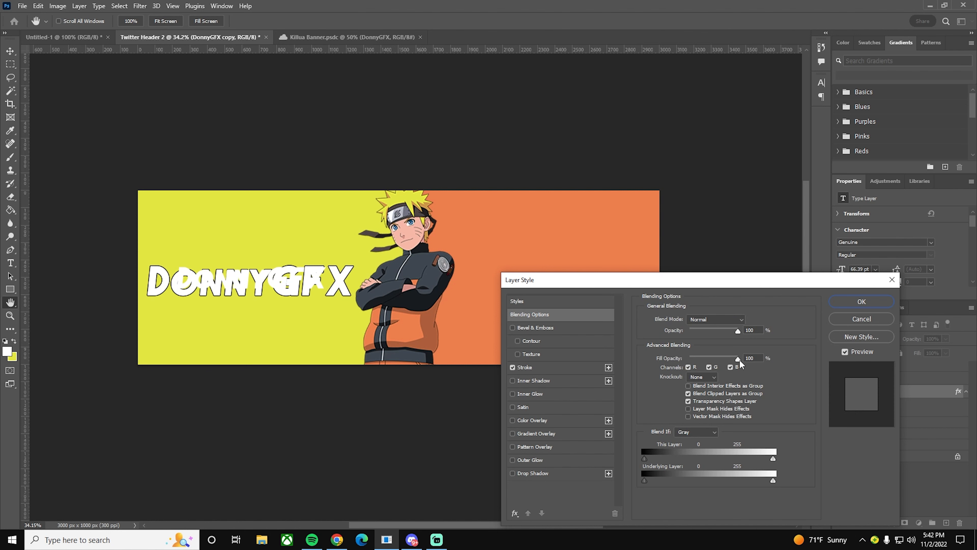
left_click_drag(724, 360, 517, 343)
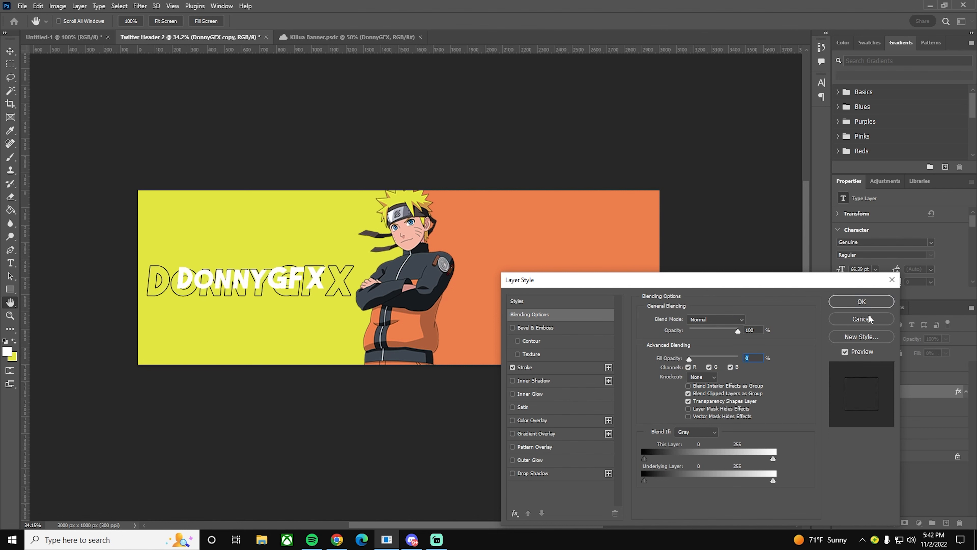
left_click(862, 301)
left_click_drag(334, 286, 338, 282)
Step: Change the front DonnyGFX text colour to the orange sampled from the banner background (#ed7e4d)
scroll(215, 269, "down", 3)
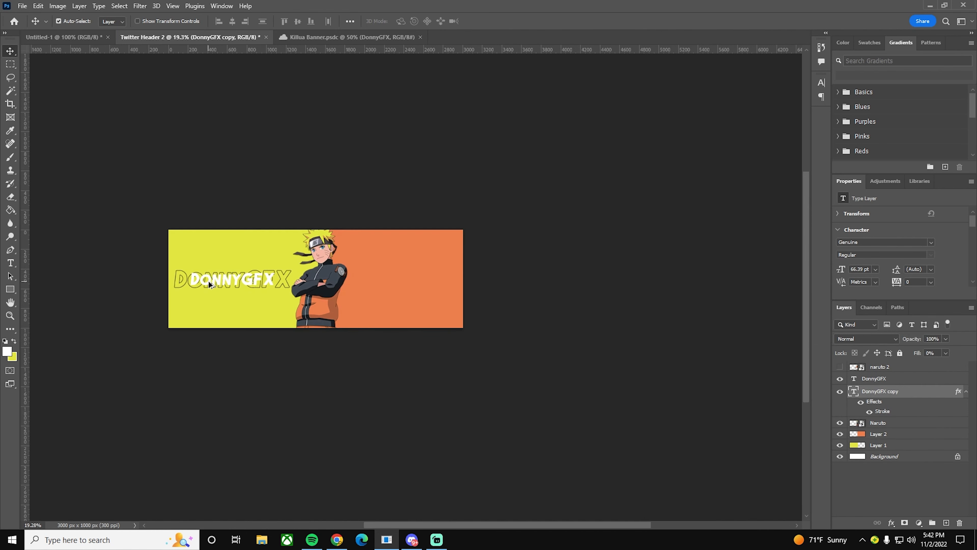
scroll(223, 250, "up", 5)
scroll(334, 310, "down", 2)
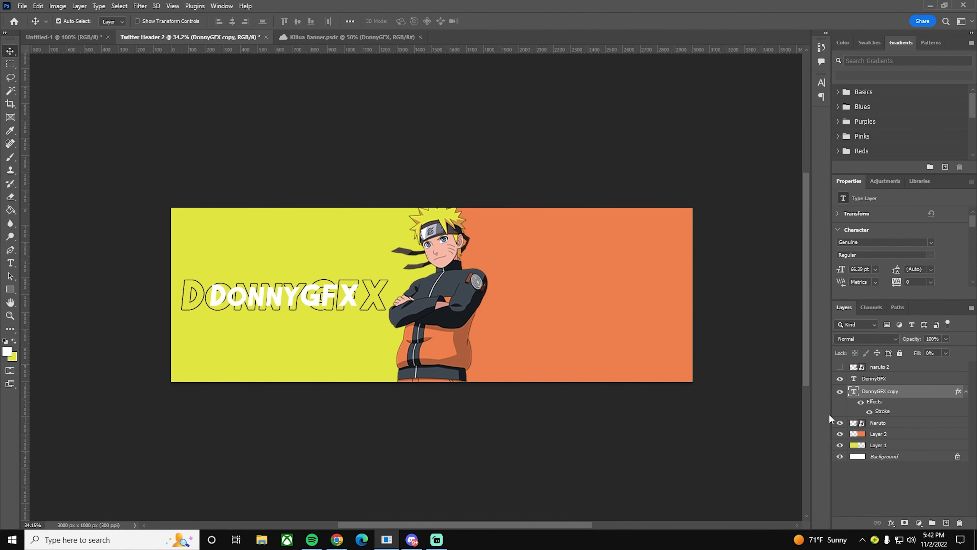
left_click(898, 381)
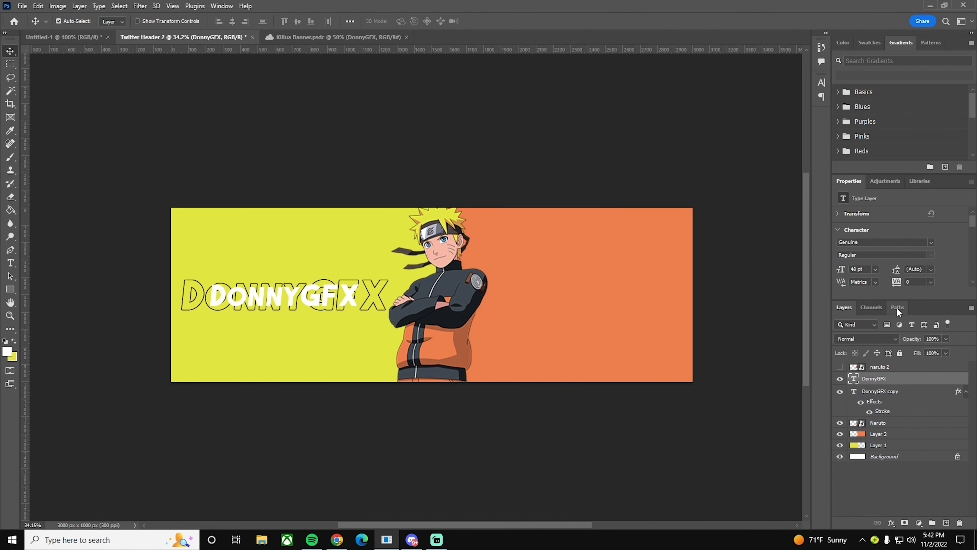
scroll(884, 250, "down", 2)
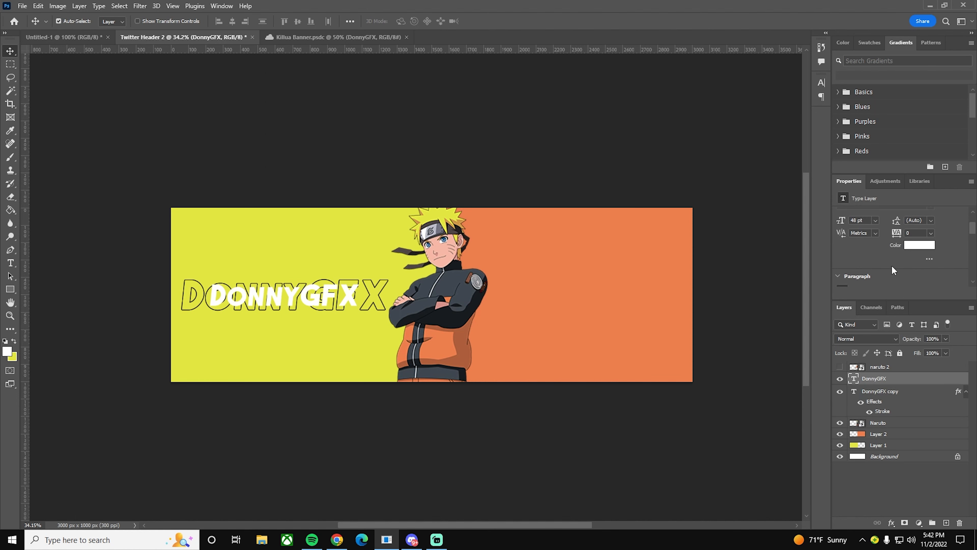
left_click(919, 245)
left_click(697, 290)
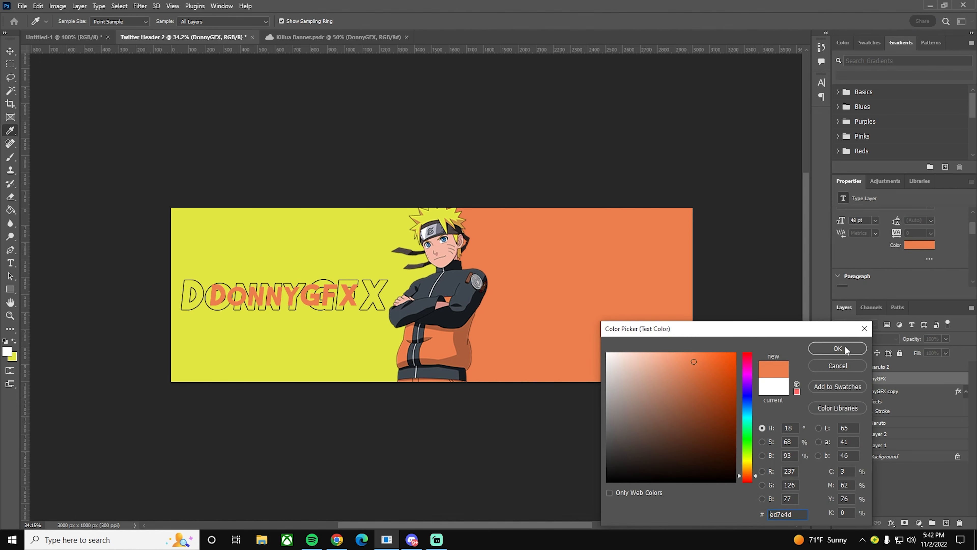
left_click(837, 348)
Step: Add a black outside stroke of about 7 px to the orange DonnyGFX text
right_click(889, 377)
left_click(678, 201)
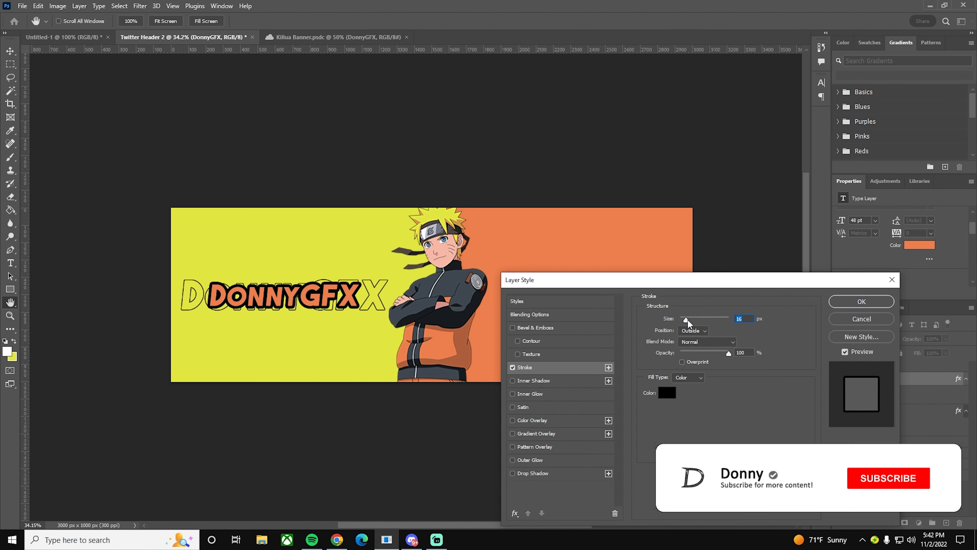
left_click_drag(687, 319, 685, 322)
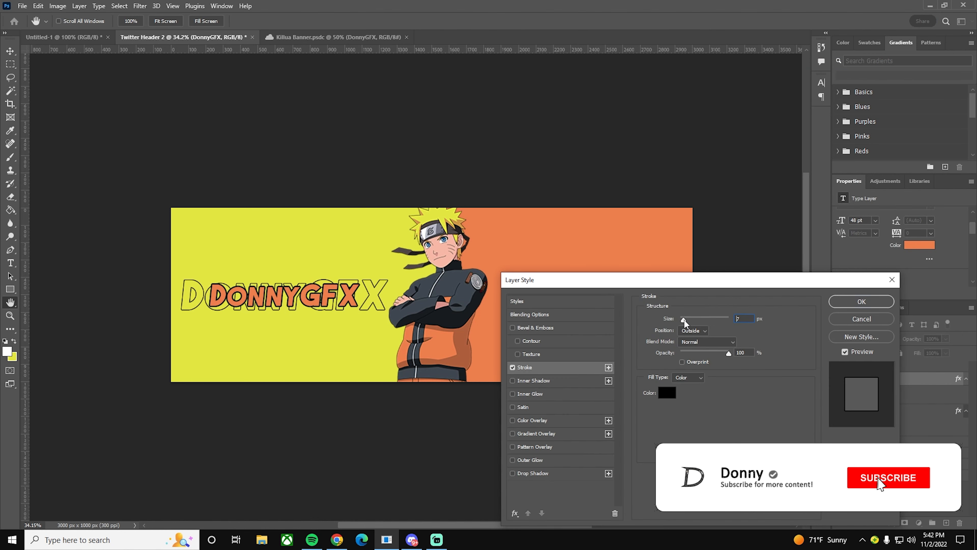
left_click(885, 306)
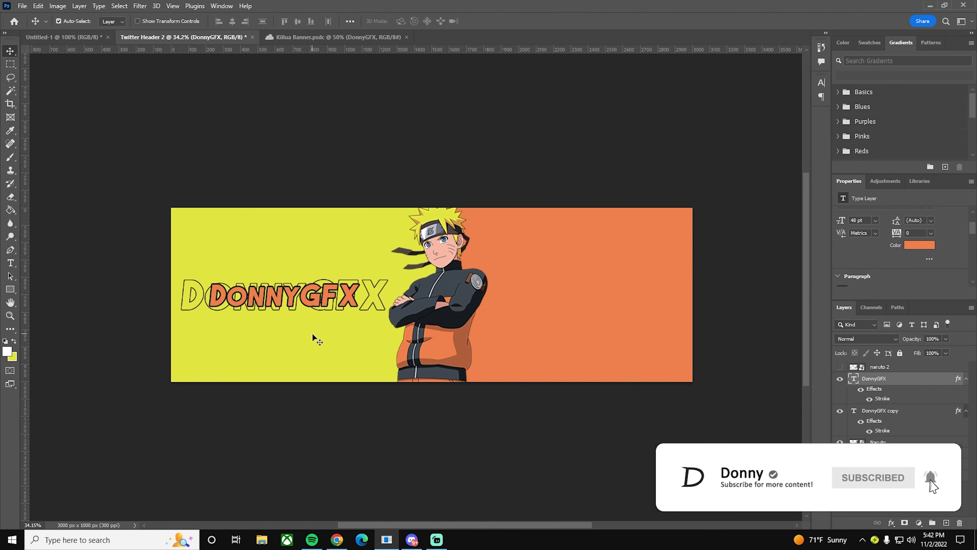
Step: Enlarge the orange DonnyGFX text to about 54.5 pt and centre it over the outlined copy
key("ctrl+t")
left_click_drag(359, 307, 380, 311)
left_click_drag(342, 303, 330, 301)
left_click(504, 21)
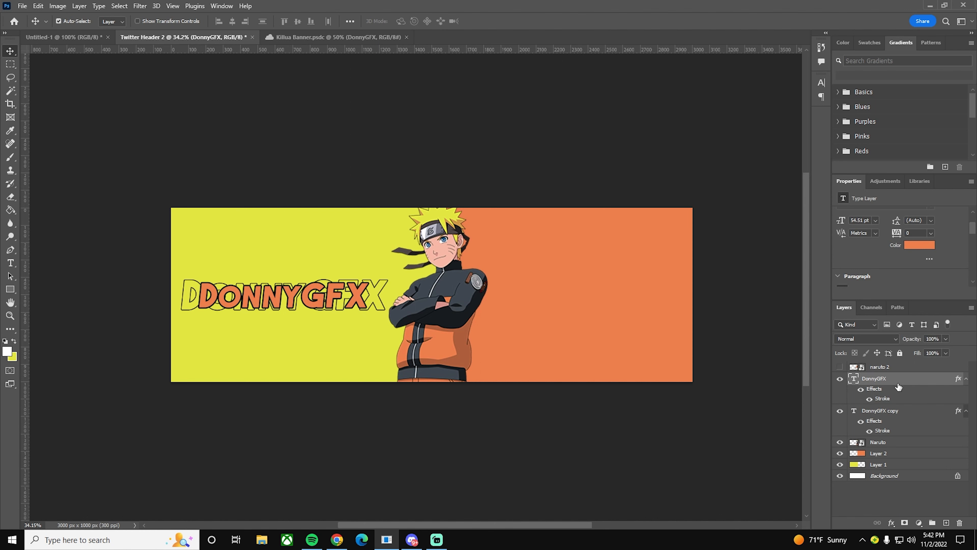
Step: Duplicate the orange DonnyGFX text just below itself and recolour the copy white (#ffffff)
left_click_drag(281, 302, 281, 322)
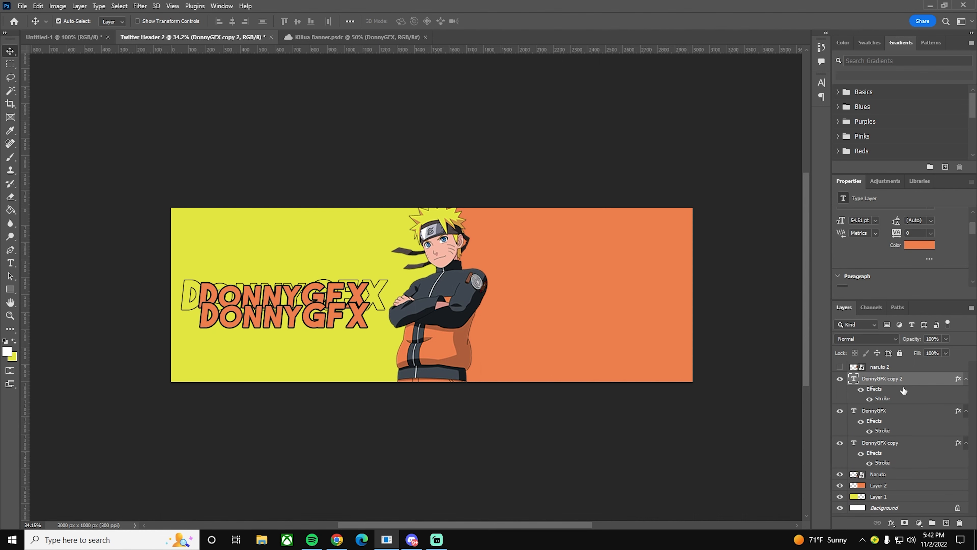
left_click(919, 245)
left_click(632, 338)
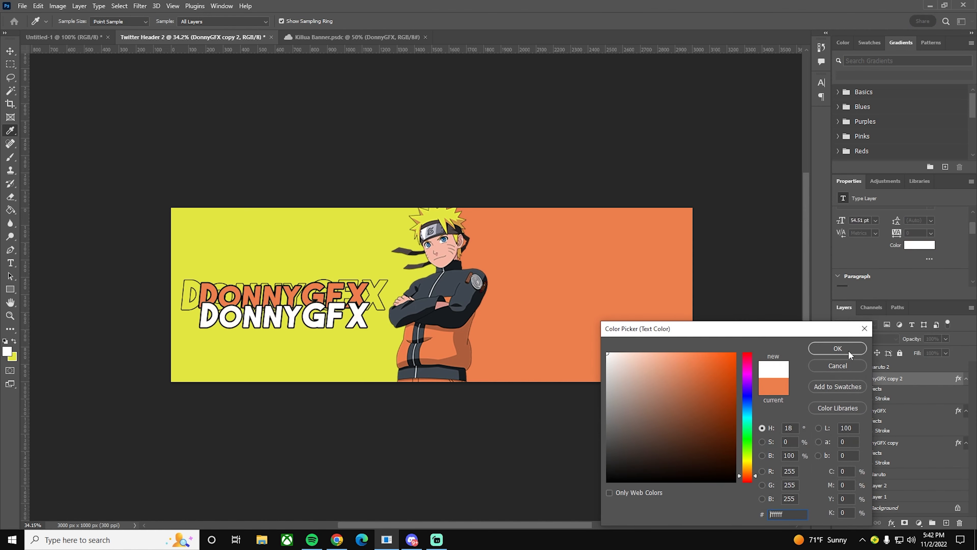
left_click(846, 347)
Step: Enlarge the white DonnyGFX text to about 396 pt and position it so its letters span the whole banner
key("ctrl+t")
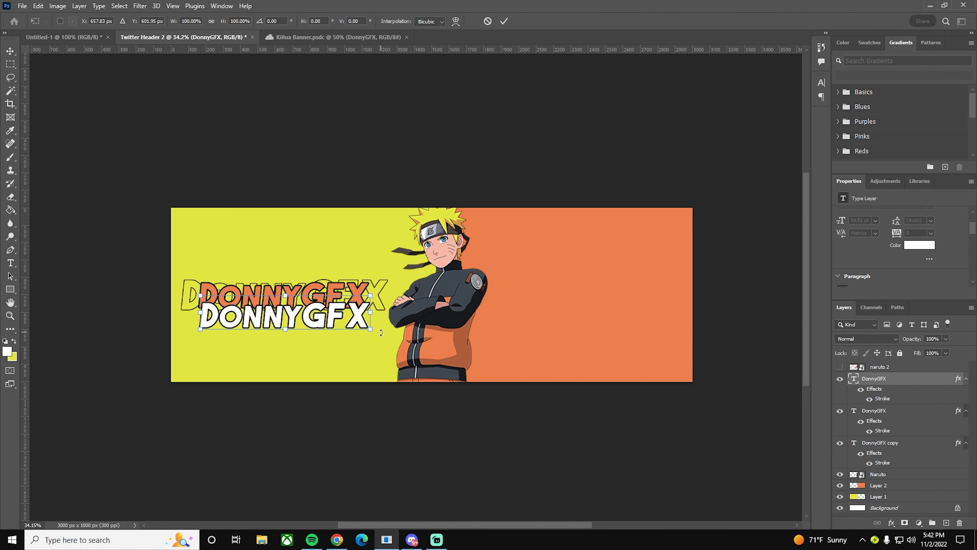
left_click_drag(370, 329, 770, 409)
left_click_drag(485, 296, 529, 270)
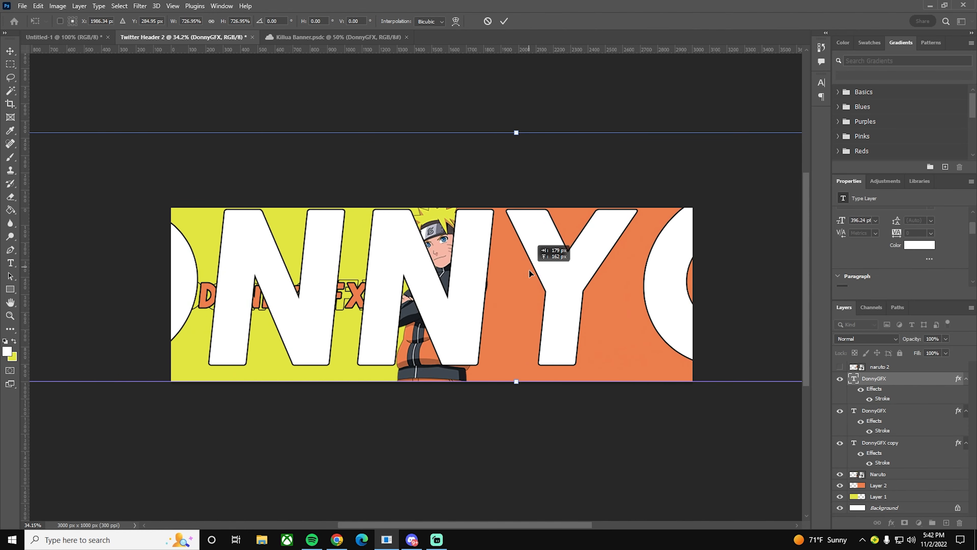
left_click(504, 21)
Step: Place the giant white DonnyGFX layer beneath the Naruto layer and blend it as Overlay at 13% opacity
left_click_drag(892, 547, 888, 480)
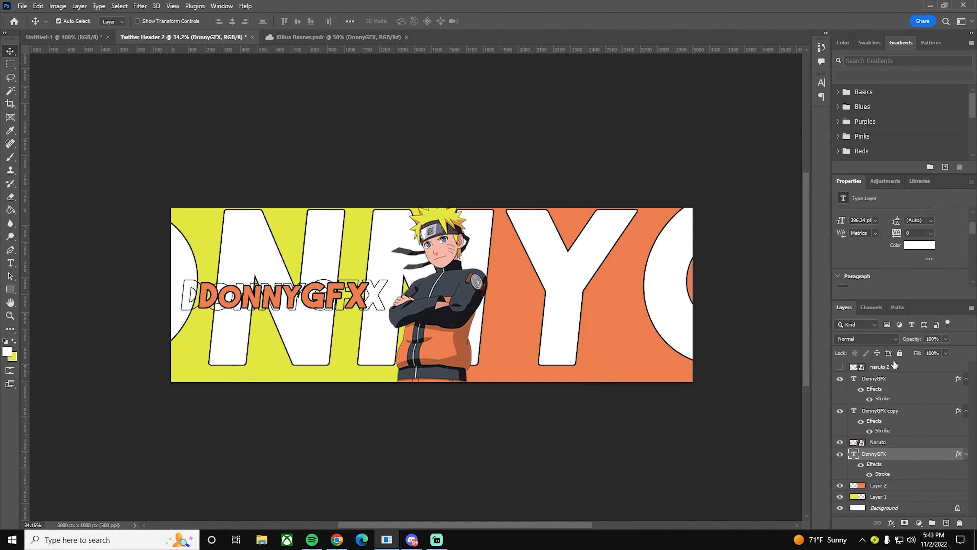
left_click(893, 339)
left_click(873, 398)
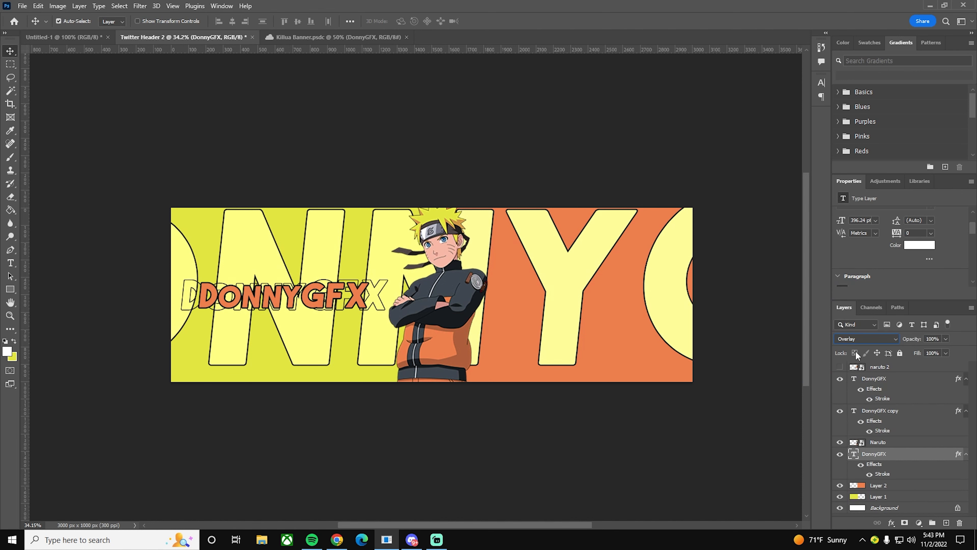
mouse_move(909, 340)
left_mouse_down()
mouse_move(885, 340)
mouse_move(908, 343)
left_mouse_up()
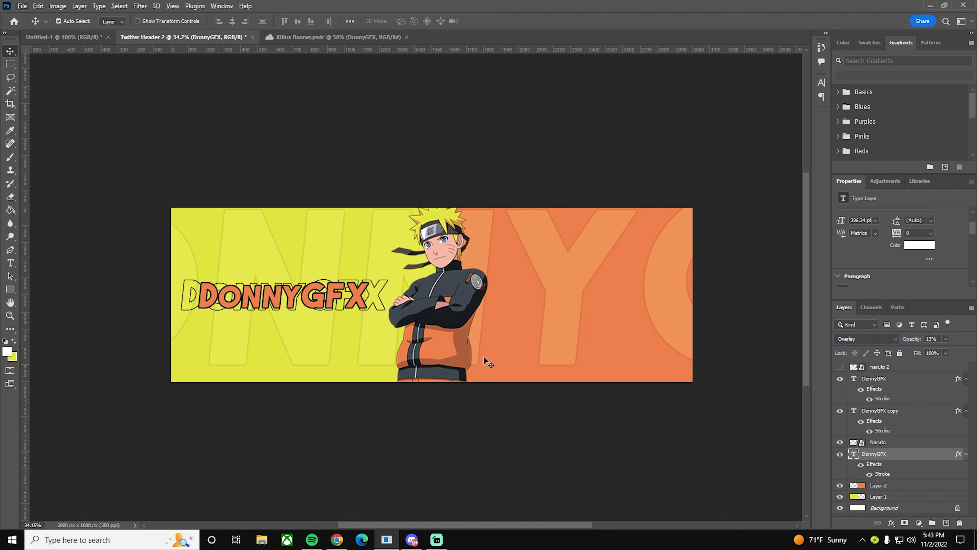
Step: Enlarge the faint background DonnyGFX text to about 472 pt and reposition it so its letters overflow the banner's height
key("ctrl+t")
left_click_drag(517, 381, 517, 427)
left_click_drag(527, 313, 531, 297)
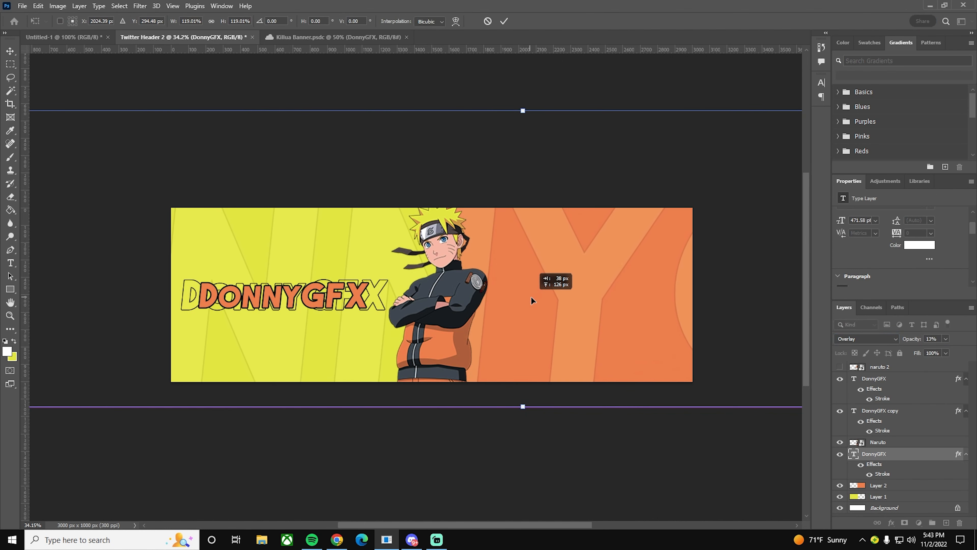
left_click(504, 21)
Step: Show the naruto 2 image, move it onto the orange half and scale it up to about 158%
scroll(425, 295, "down", 2)
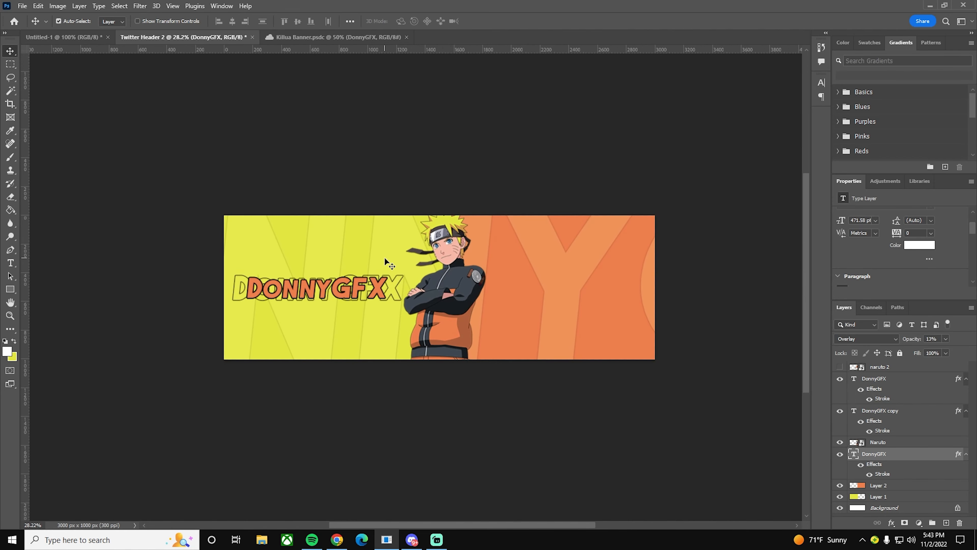
scroll(373, 272, "up", 2)
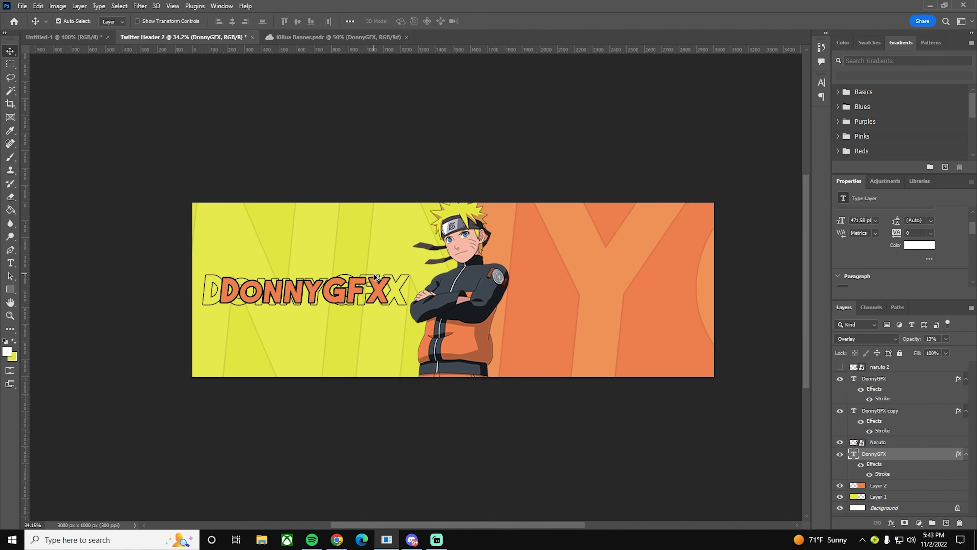
scroll(882, 402, "up", 1)
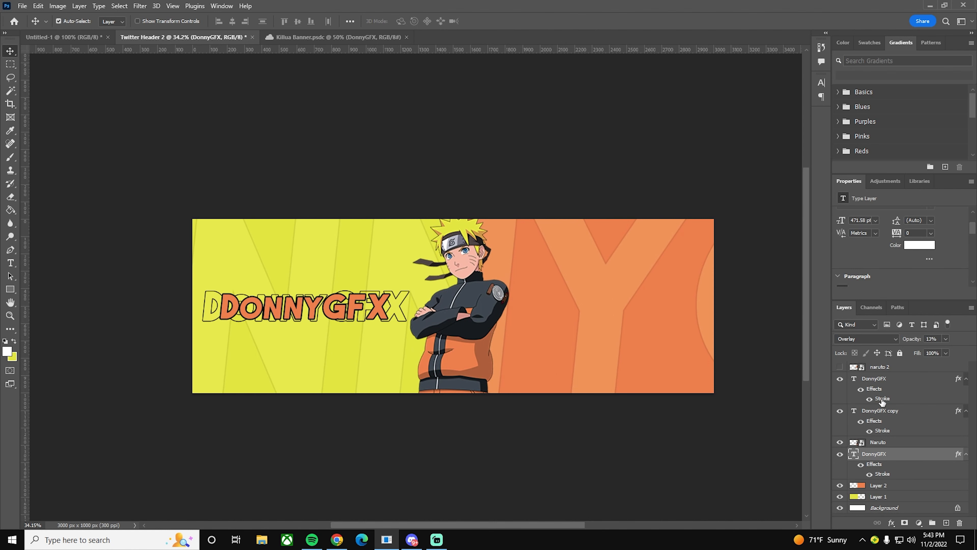
left_click(883, 367)
left_click(839, 367)
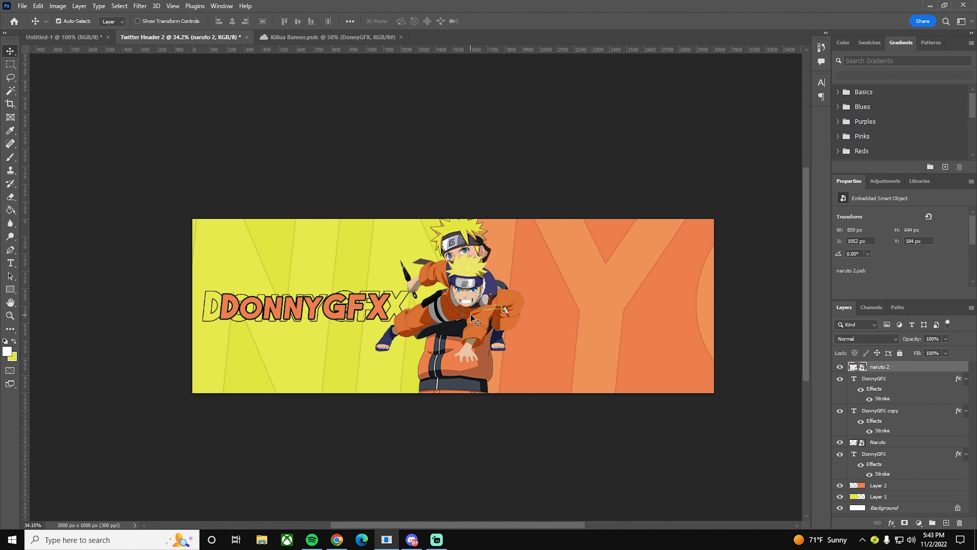
left_click_drag(463, 302, 604, 301)
key("ctrl+t")
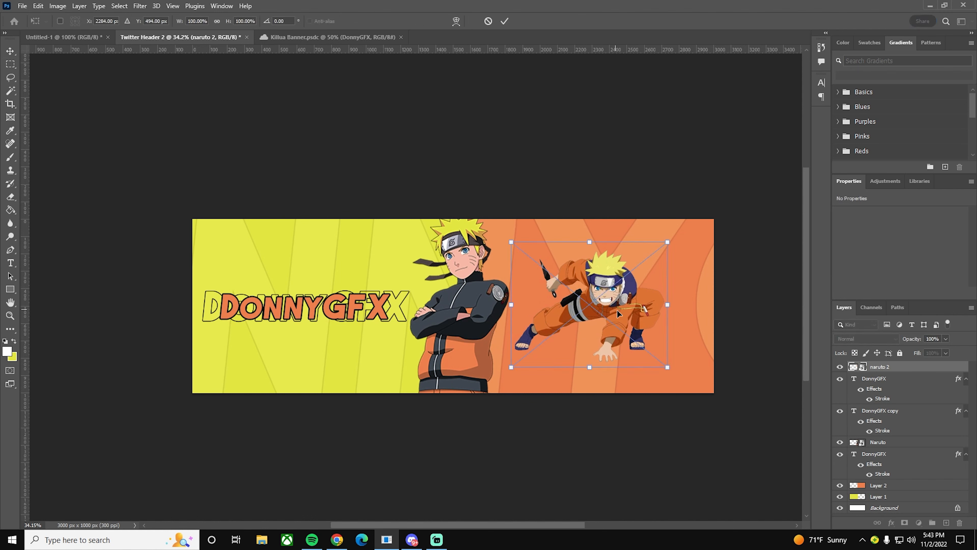
left_click_drag(670, 368, 648, 342)
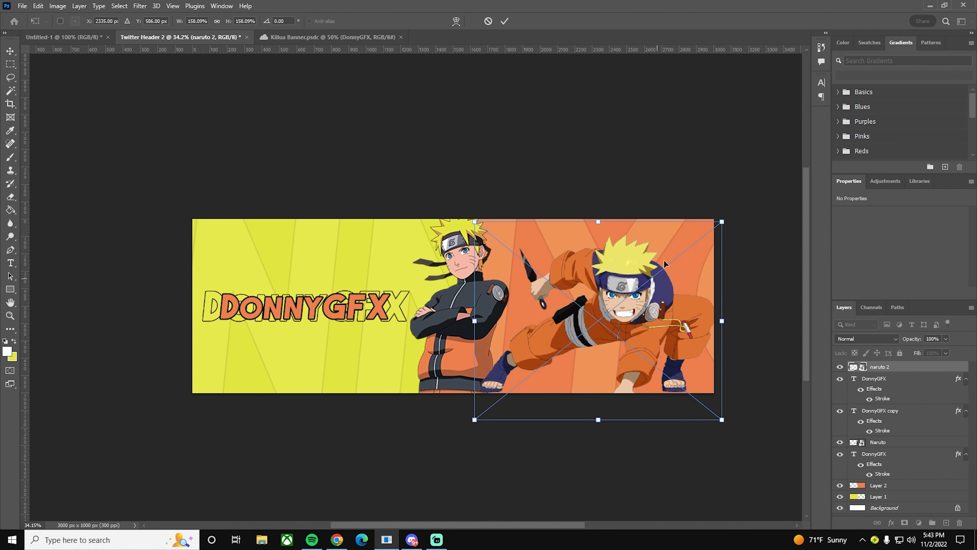
left_click(504, 21)
Step: Set the naruto 2 layer's blend mode to Soft Light and place it directly beneath the Naruto layer
left_click_drag(883, 367, 891, 448)
left_click(866, 338)
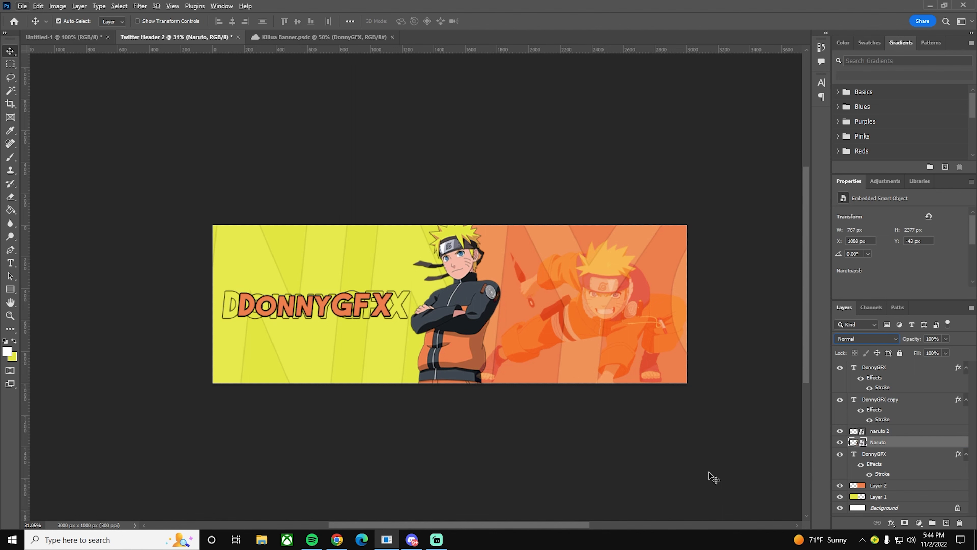
left_click_drag(902, 431, 899, 447)
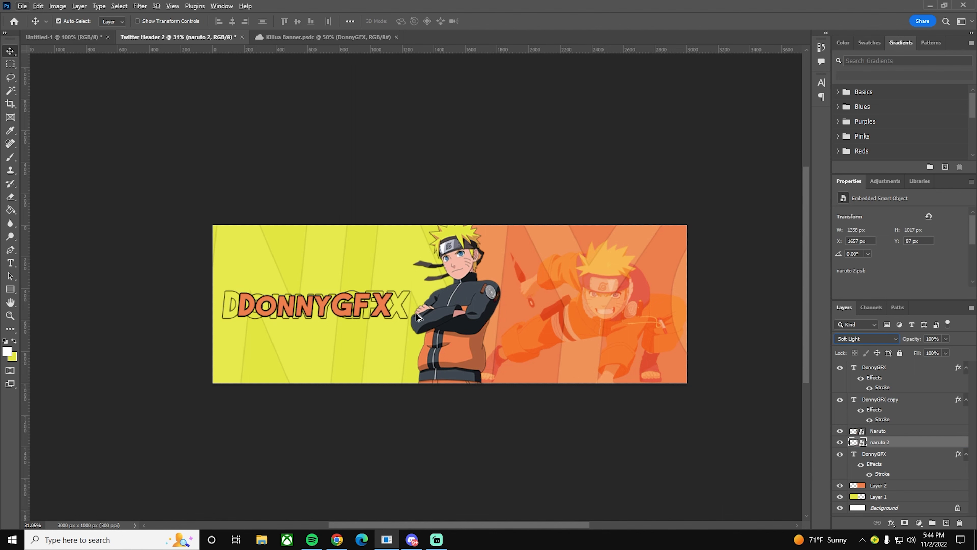
Step: Add an orange Outer Glow with a size of about 38 px to the central Naruto character
left_click(902, 431)
right_click(899, 430)
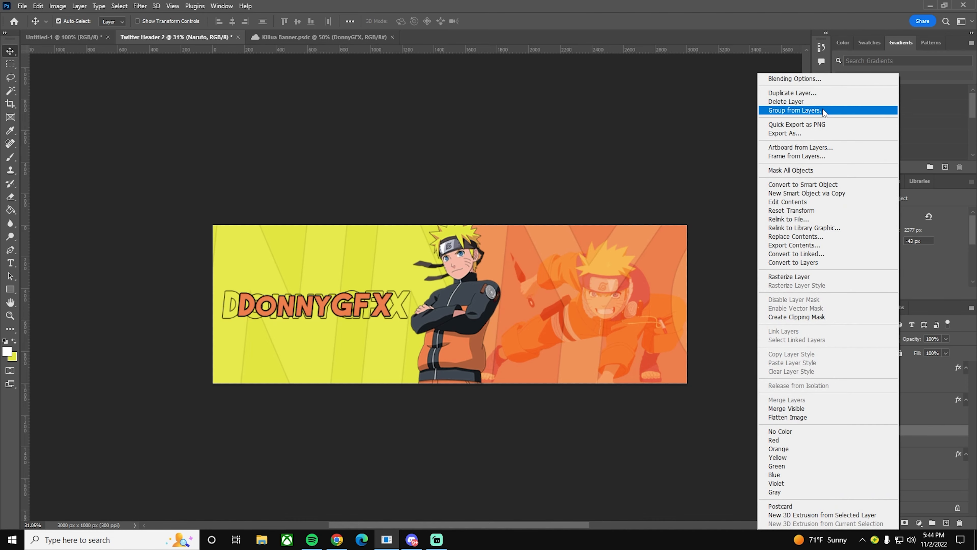
left_click(914, 294)
right_click(912, 436)
left_click(801, 79)
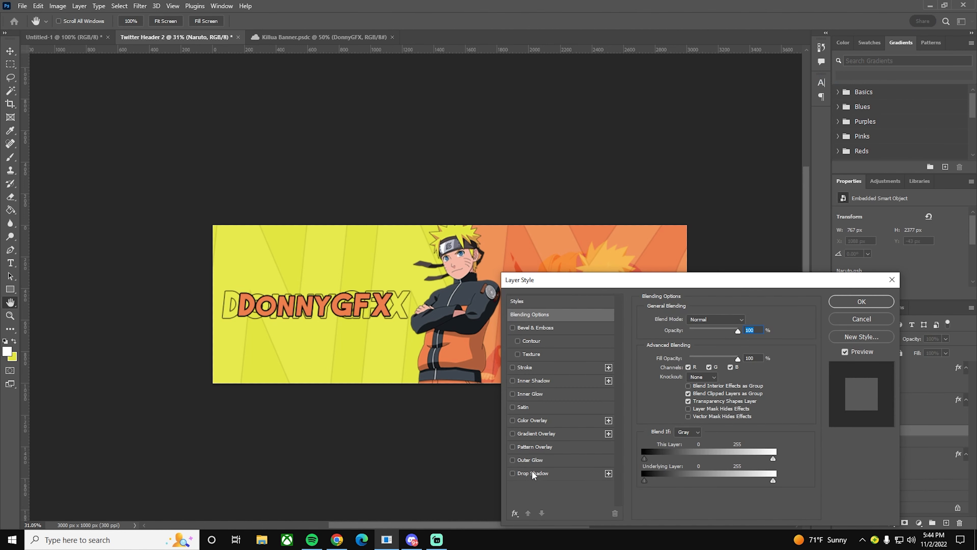
left_click(535, 462)
left_click_drag(680, 420, 691, 420)
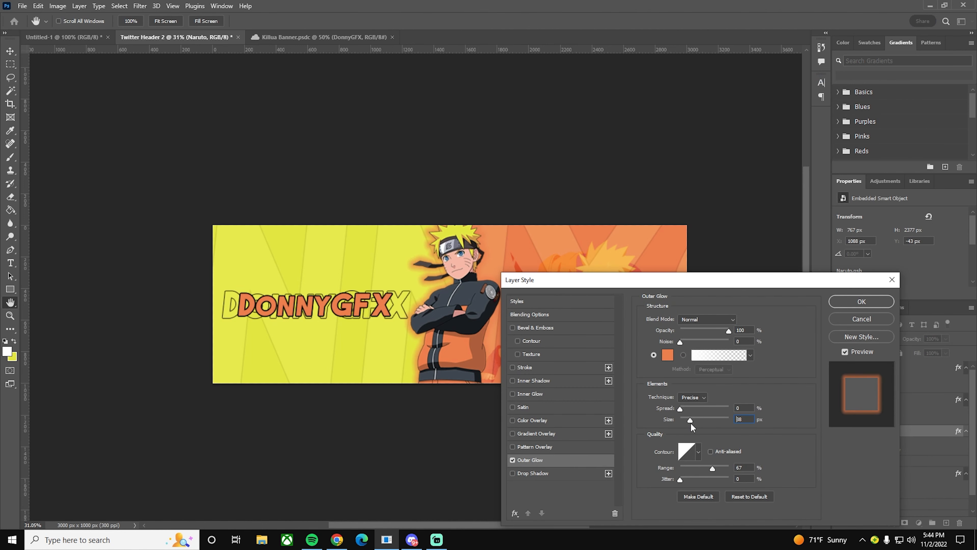
left_click(861, 301)
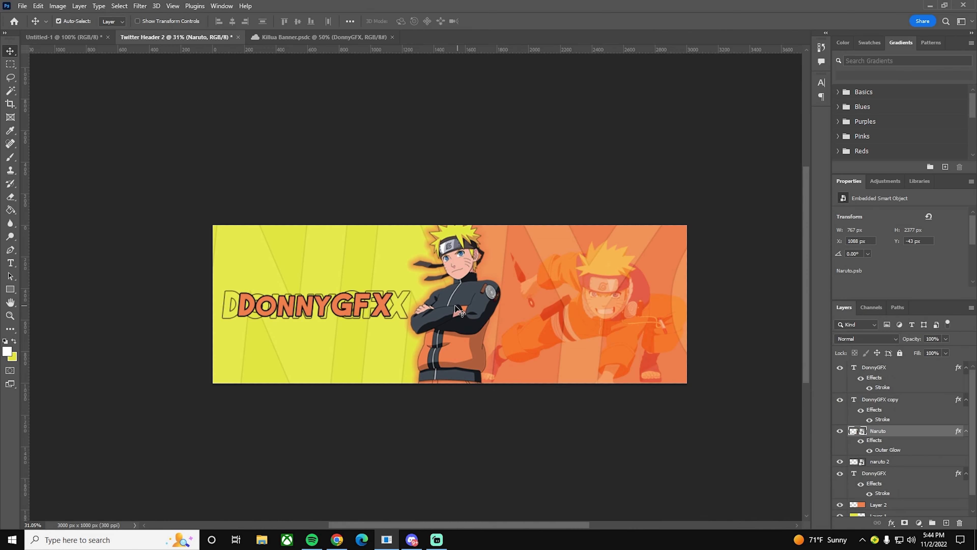
scroll(449, 353, "up", 2)
scroll(423, 335, "up", 1)
scroll(394, 315, "down", 3)
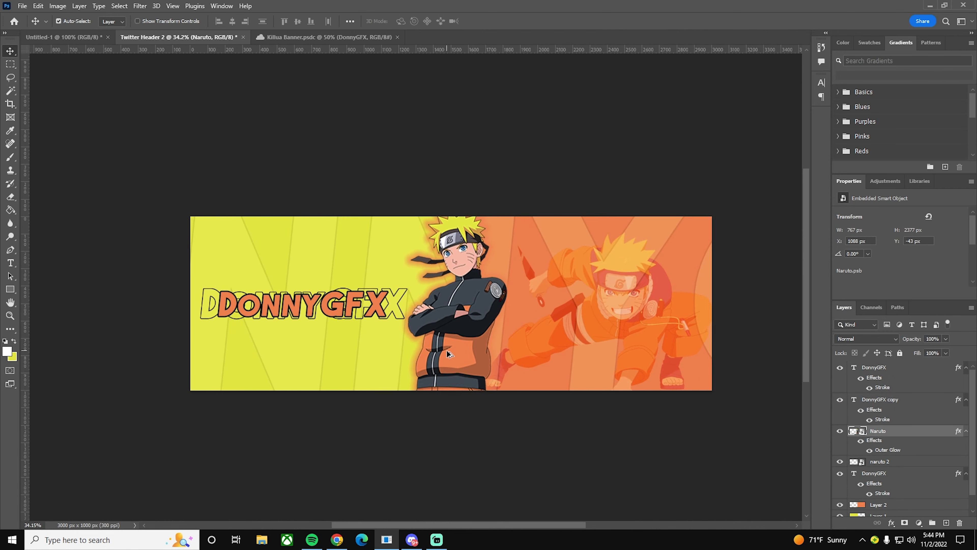
scroll(467, 327, "up", 2)
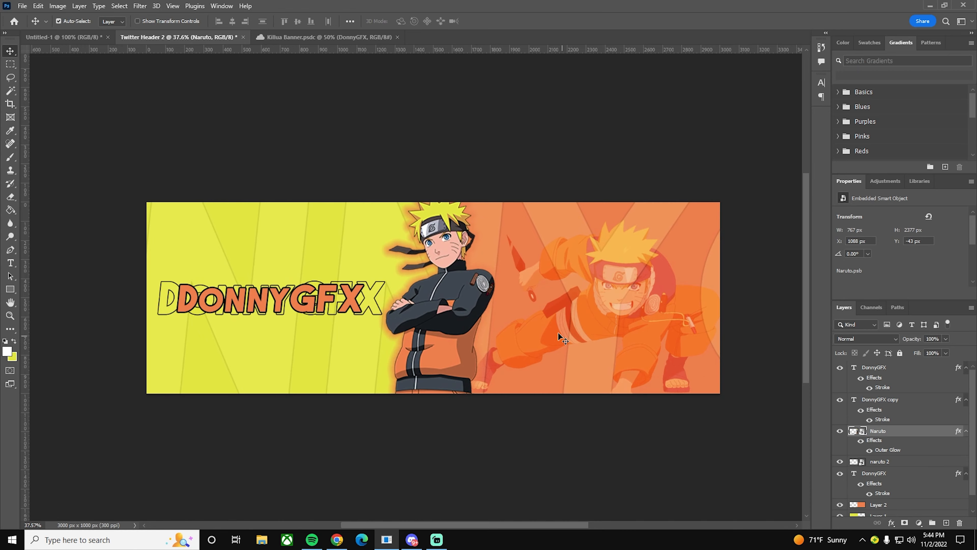
Step: Switch to Chrome and search Google for "Translator"
left_click(337, 539)
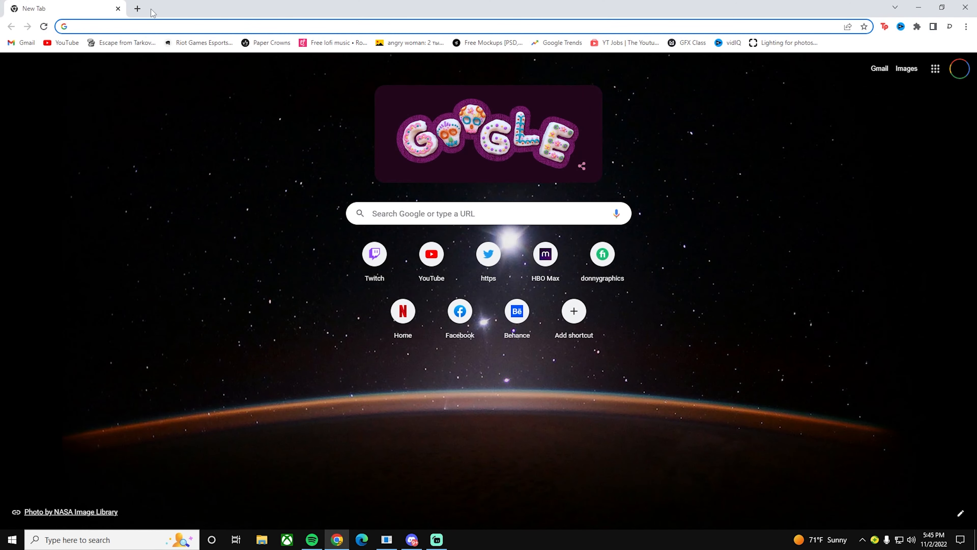
left_click(155, 25)
type("Translator")
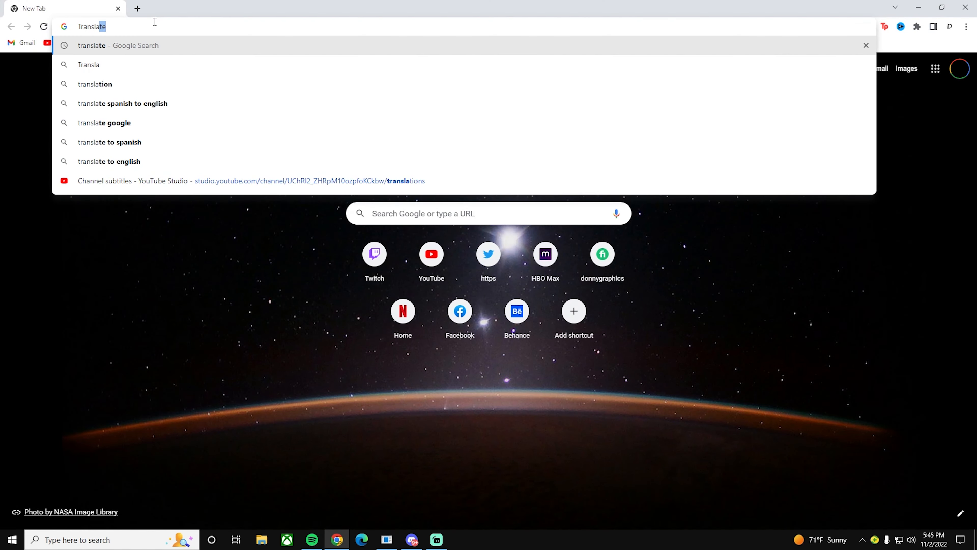
key("Return")
Step: Translate the DonnyGFX brand name without its GFX suffix from English to Japanese and copy the translation
left_click(280, 195)
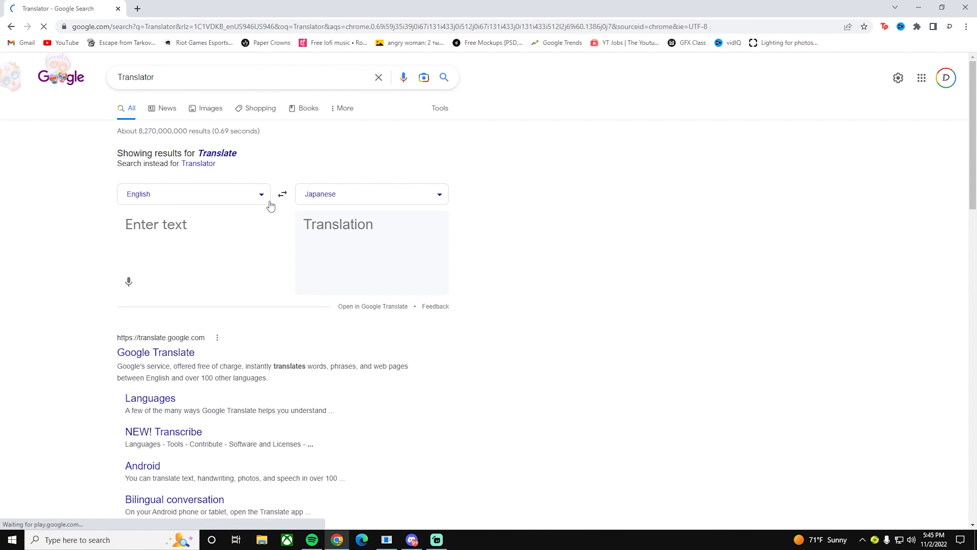
type("DonnyGF")
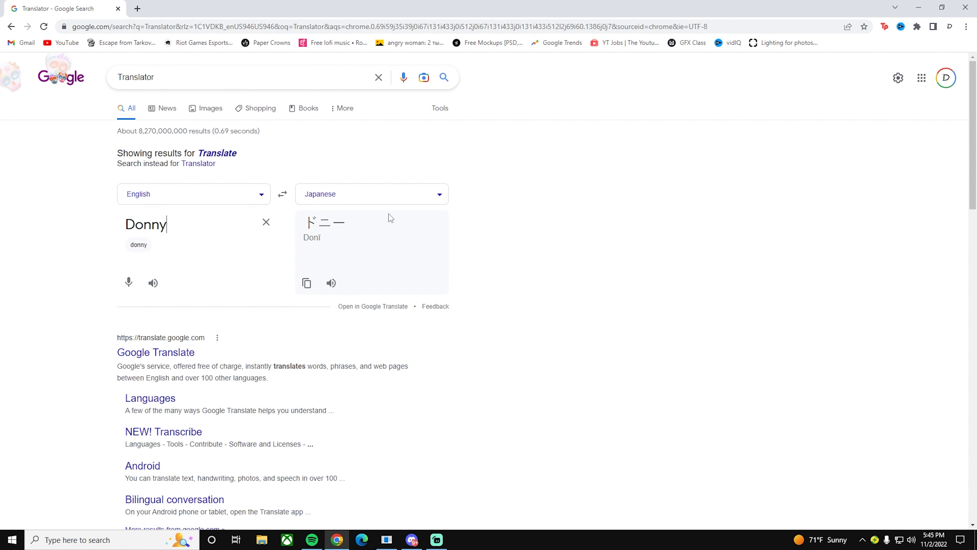
left_click_drag(329, 222, 308, 223)
key("ctrl+c")
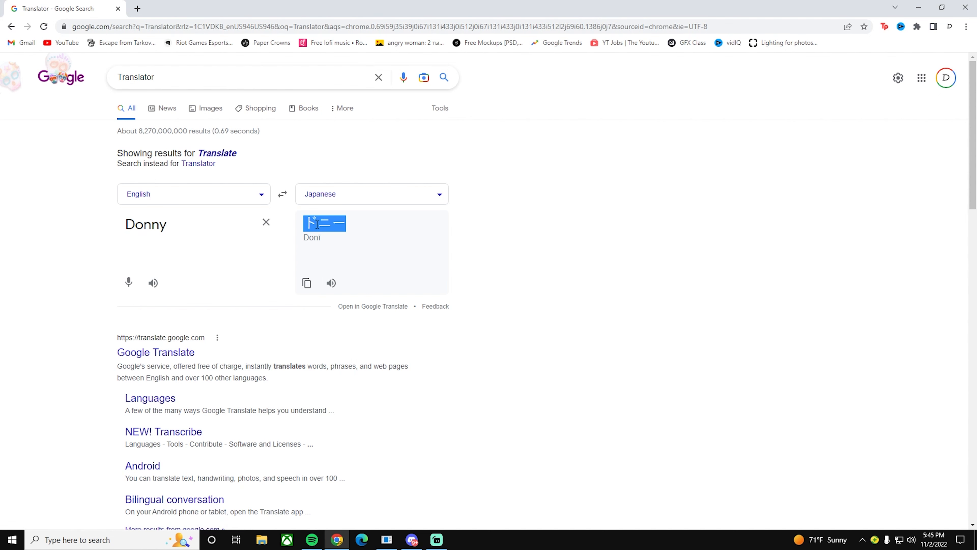
Step: Return to Photoshop and replace the Lorem Ipsum placeholder on the orange half with the copied Japanese text
left_click(436, 539)
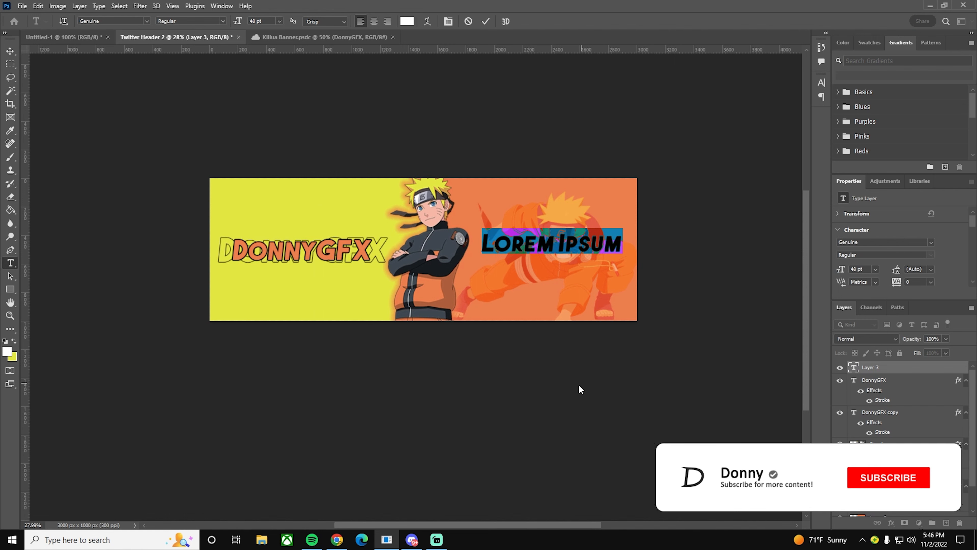
triple_click(542, 241)
key("ctrl+v")
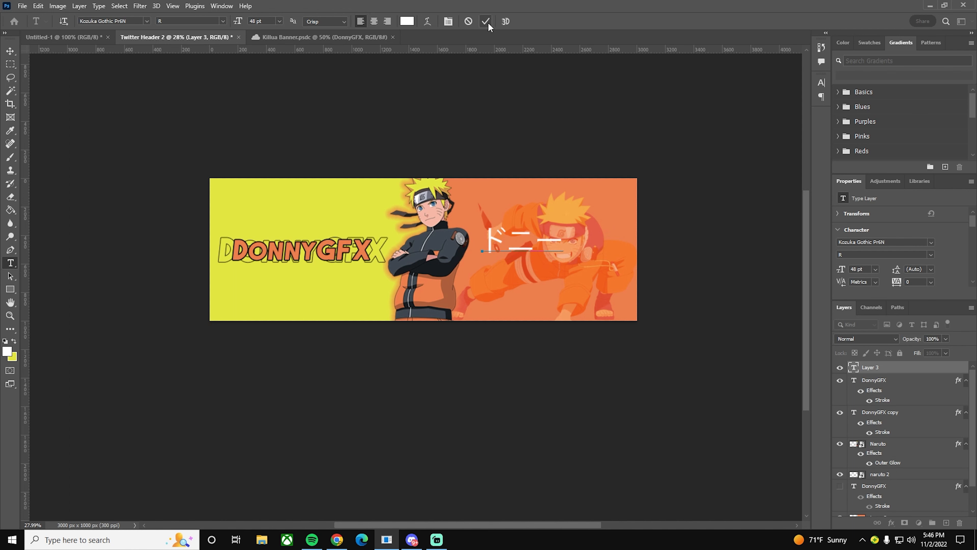
Step: Recolour the Japanese text to the orange sampled from the second Naruto image (#f4782d)
left_click_drag(564, 237, 454, 231)
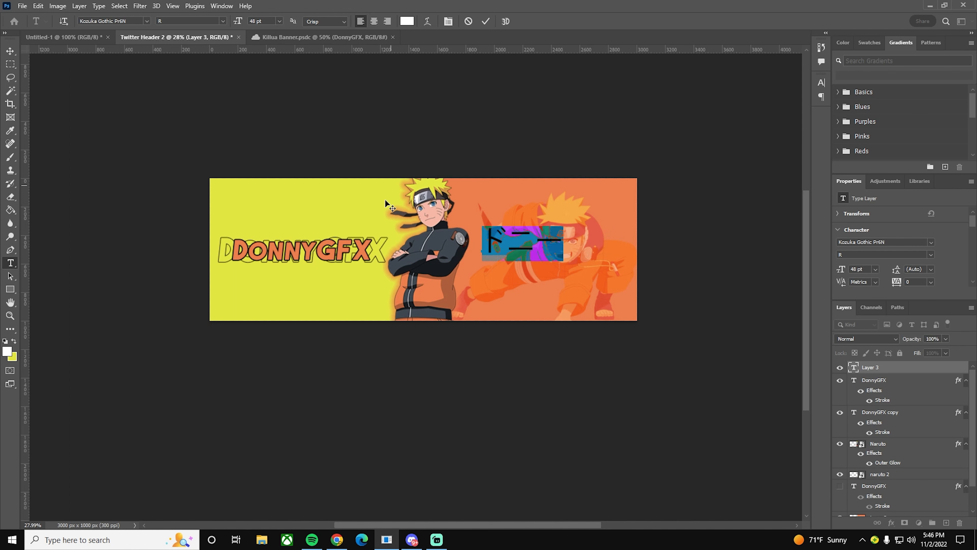
left_click(410, 24)
left_click(595, 260)
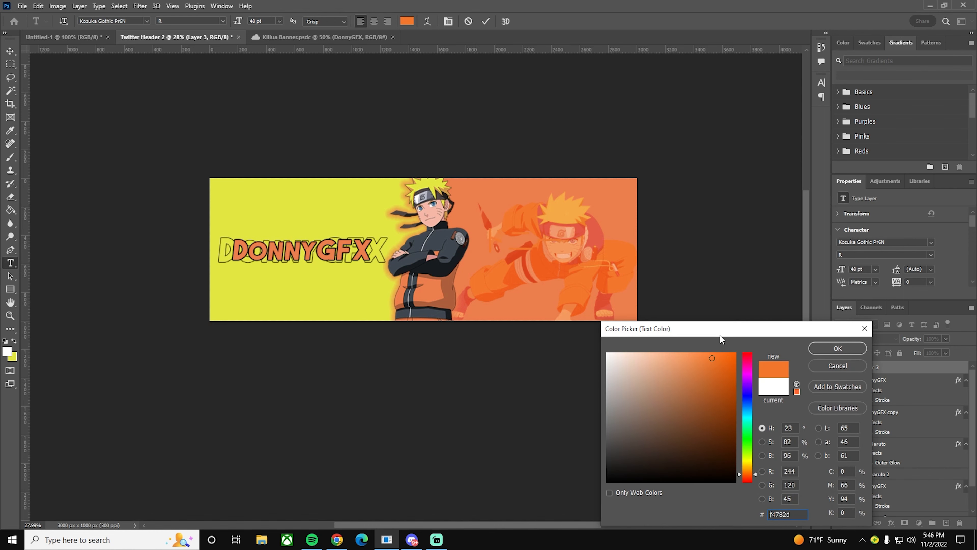
left_click(837, 349)
Step: Shrink the Japanese text to about 10.9 pt and place it just below the last letters of the DonnyGFX title
left_click(10, 51)
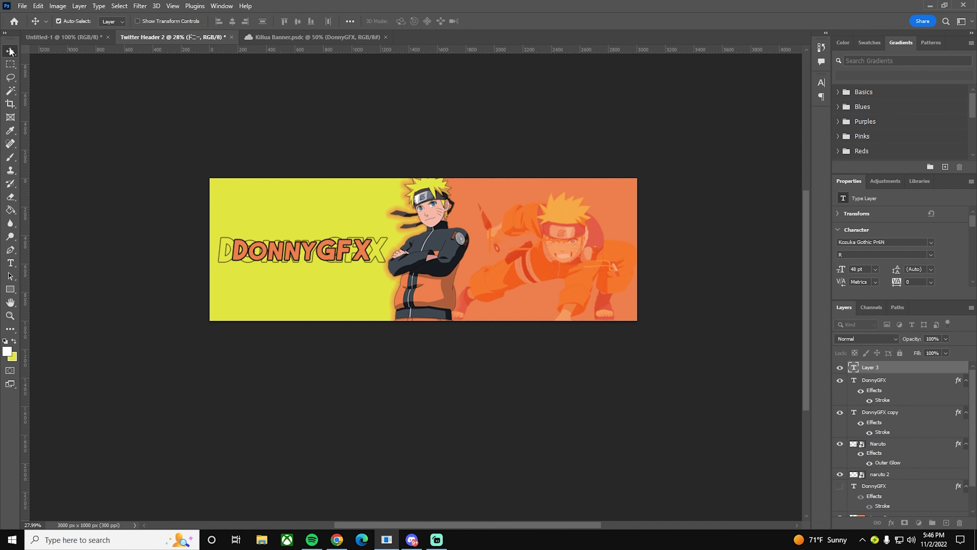
left_click_drag(543, 257, 359, 287)
scroll(359, 280, "up", 4)
key("ctrl+t")
left_click_drag(422, 252, 380, 265)
scroll(360, 310, "down", 4)
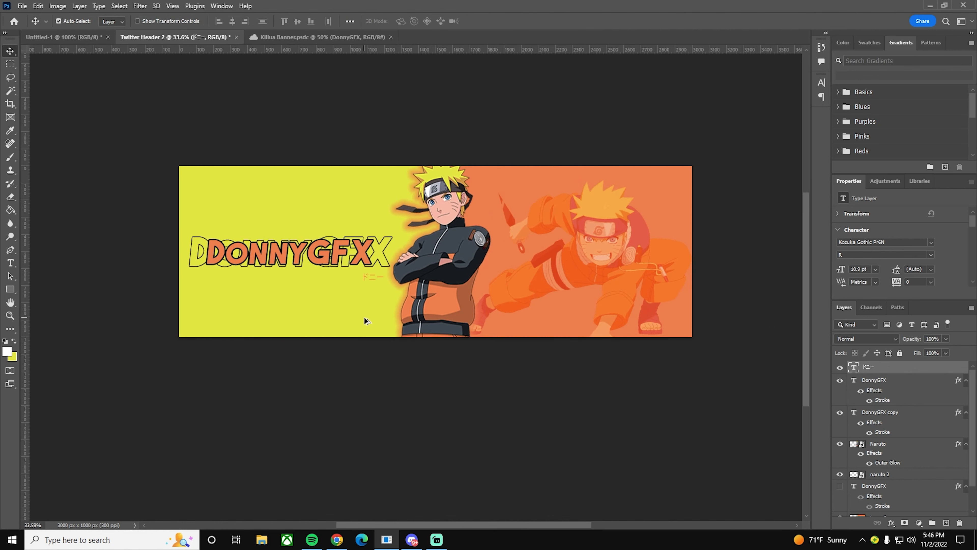
Step: Copy the black stroke style from the orange DonnyGFX text onto the small Japanese text
scroll(357, 285, "up", 6)
left_click(888, 385)
left_click(840, 380)
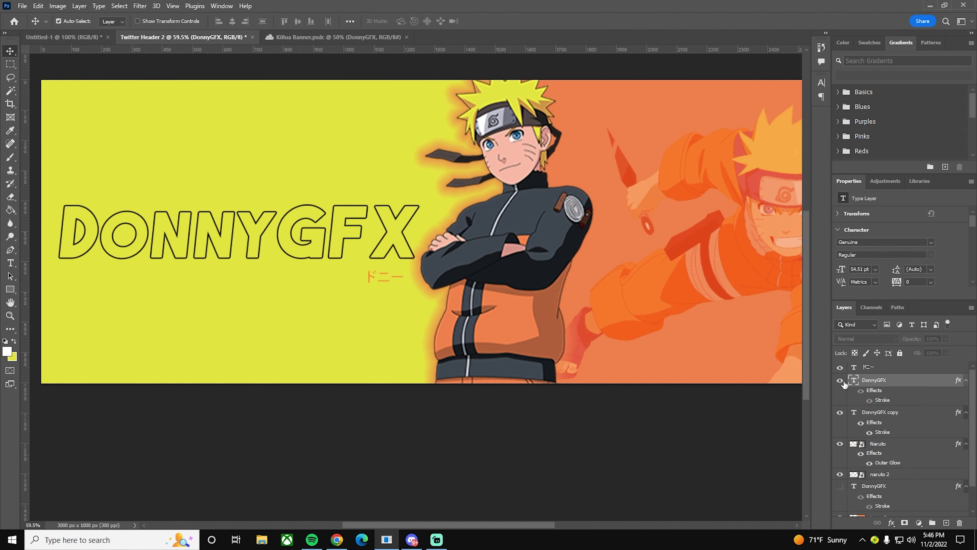
left_click(840, 380)
right_click(889, 380)
left_click(808, 409)
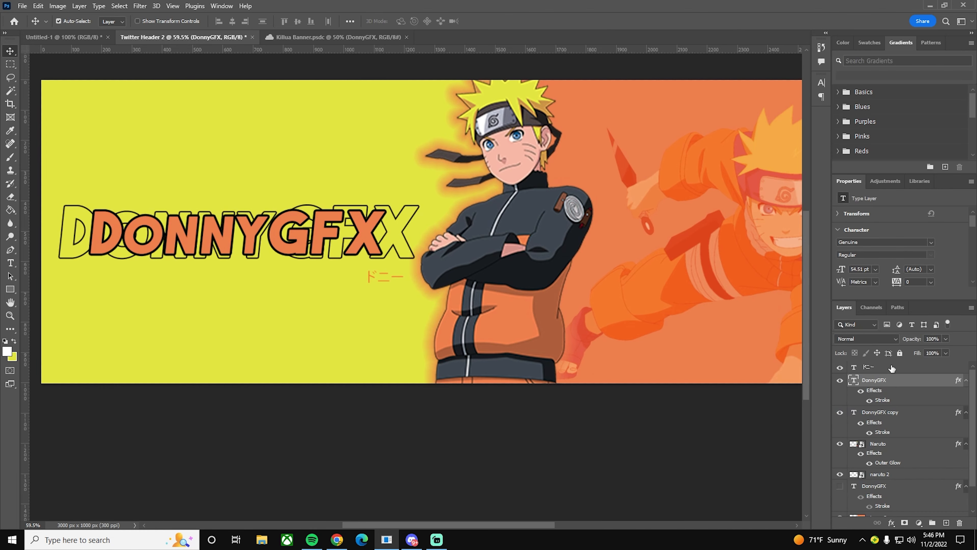
right_click(885, 366)
left_click(791, 416)
Step: Make the hidden giant DonnyGFX background text visible again
scroll(375, 306, "down", 3)
scroll(416, 297, "down", 1)
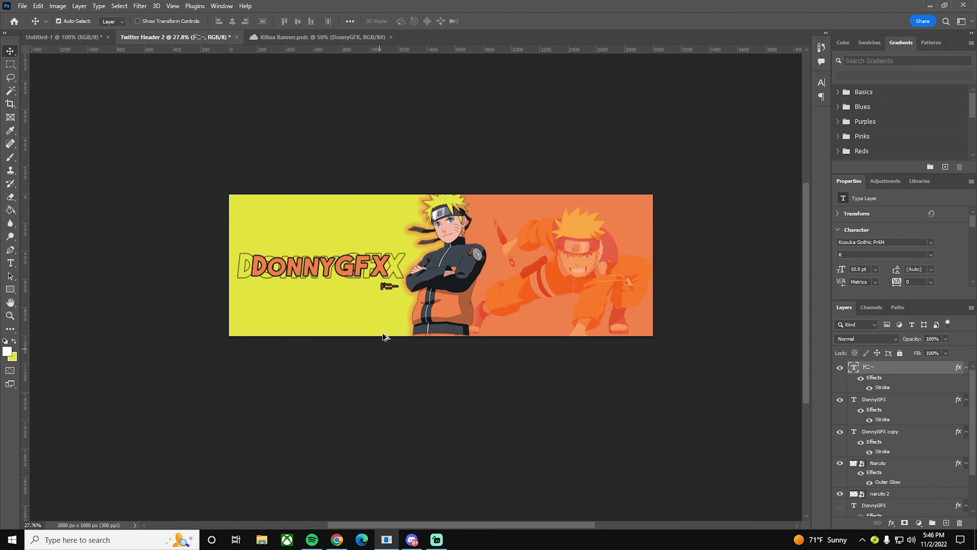
scroll(420, 269, "up", 2)
scroll(851, 477, "down", 1)
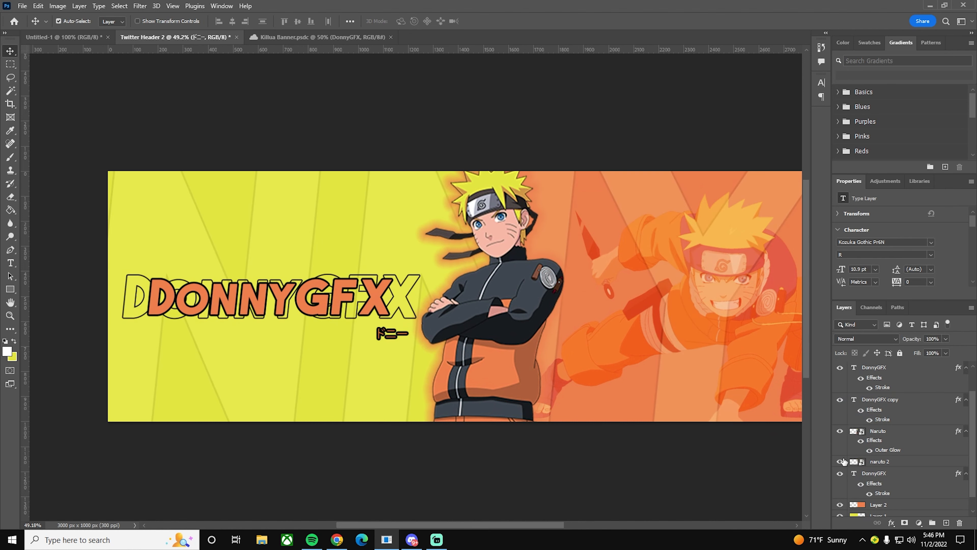
Step: Move the kunai copy layer down the stack to just below the naruto 2 layer, behind the orange DonnyGFX title
scroll(324, 315, "down", 1)
scroll(578, 381, "up", 1)
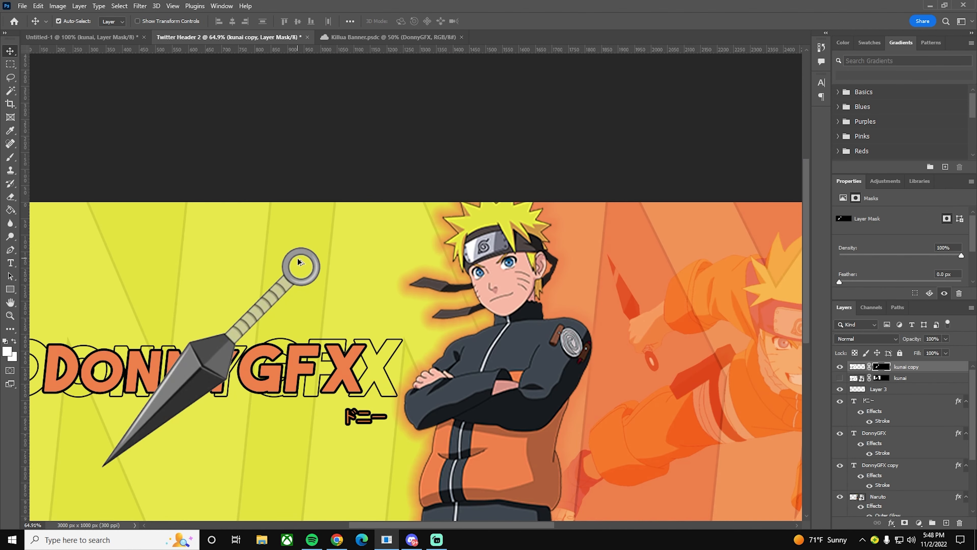
scroll(231, 304, "down", 1)
scroll(231, 304, "up", 1)
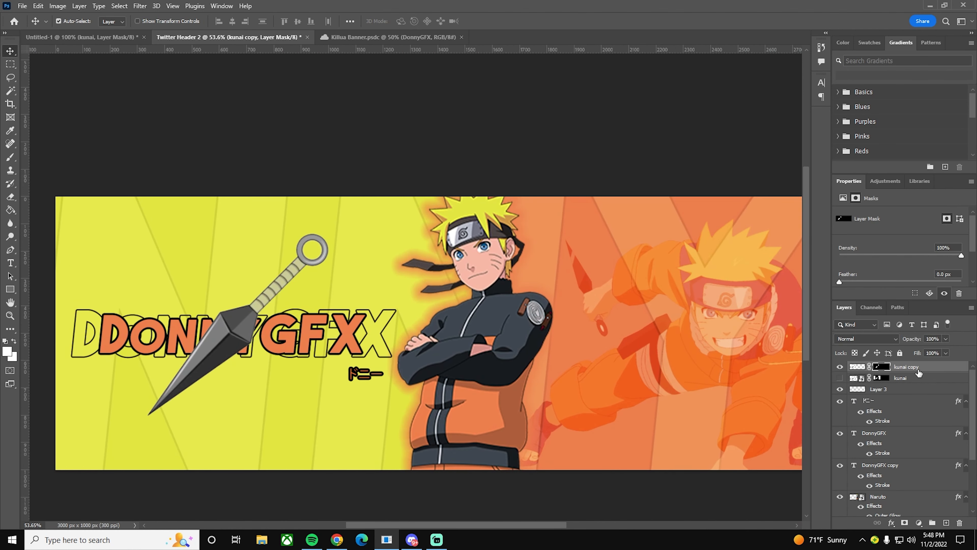
left_click_drag(919, 372, 906, 453)
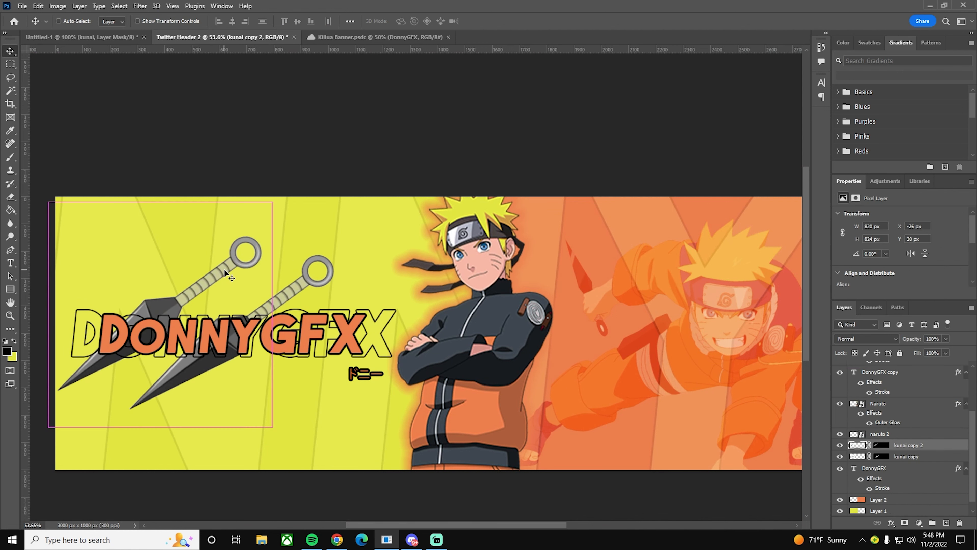
Step: Flip the duplicated kunai horizontally and position it to cross the first kunai behind the DonnyGFX title
key("ctrl+t")
right_click(197, 273)
left_click(256, 472)
left_click_drag(169, 299, 210, 296)
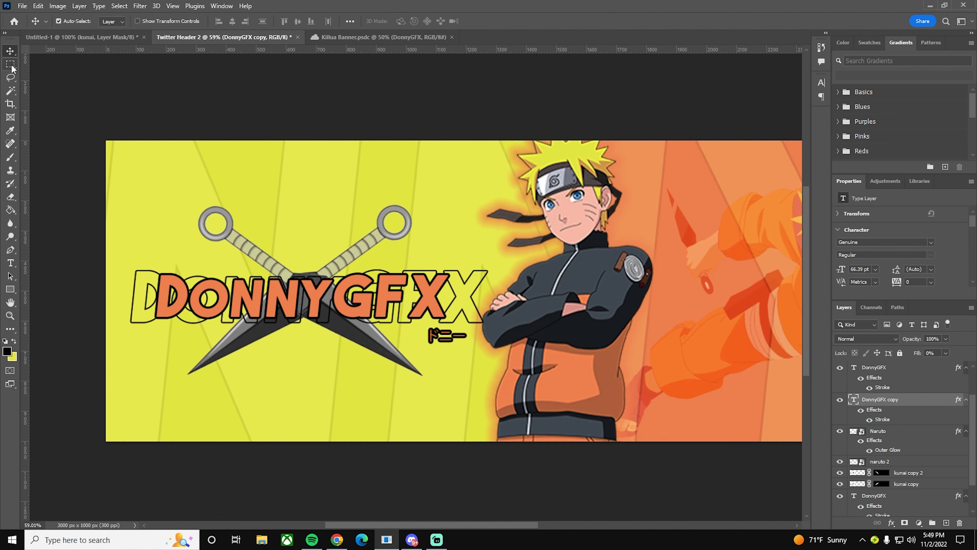
Step: On Layer 3, fill a black strip about 26 px high across the full width of the banner's bottom edge
left_click(10, 64)
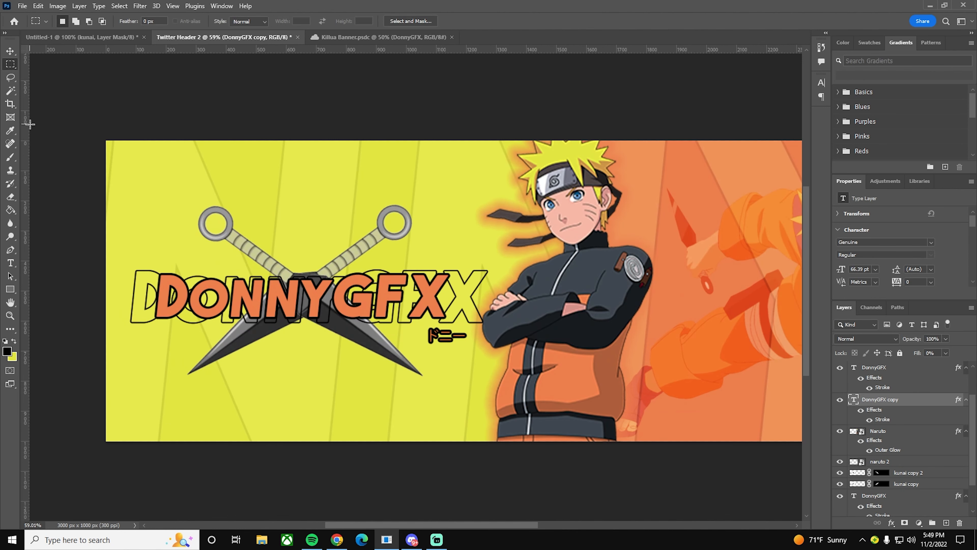
key("ctrl+minus")
key("ctrl+minus")
scroll(889, 380, "up", 2)
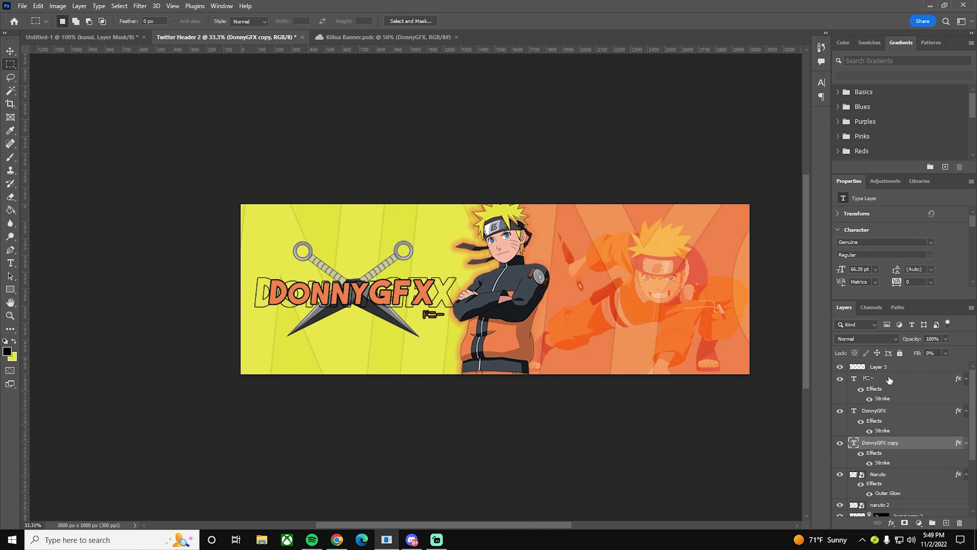
left_click(885, 368)
left_click_drag(236, 373, 787, 371)
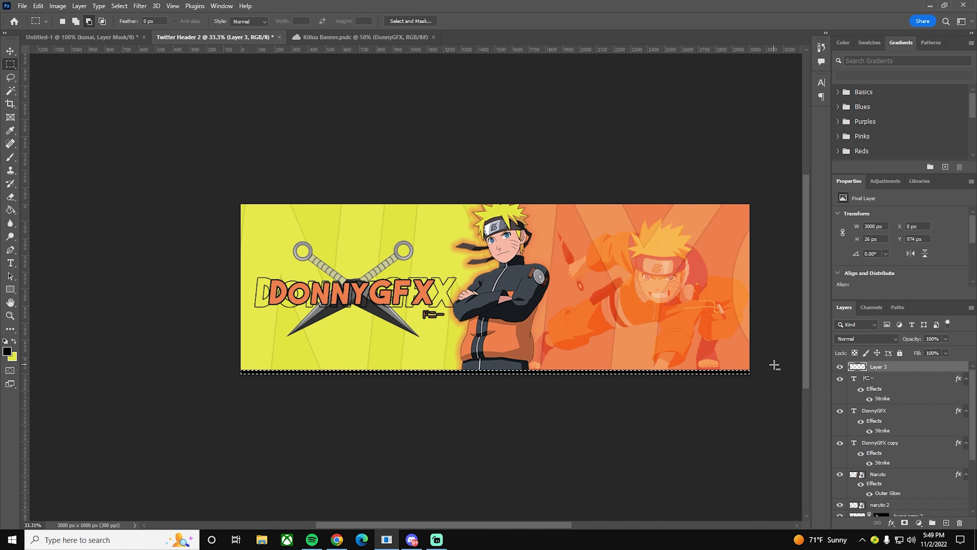
key("ctrl+d")
Step: Fill two thin black lines on the yellow half, one about 202 px wide above the kunai and one below the title's first letter
scroll(215, 323, "down", 2)
scroll(539, 302, "up", 2)
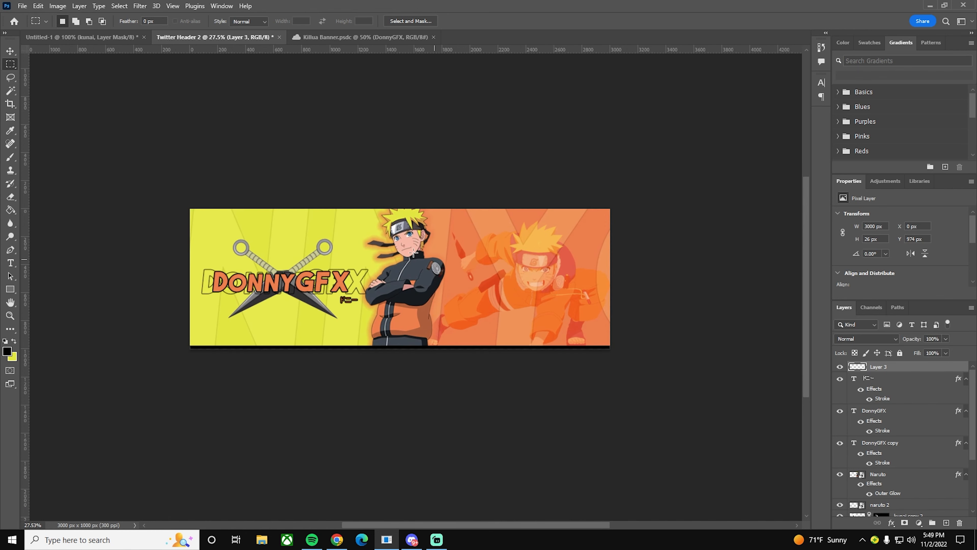
scroll(184, 156, "up", 1)
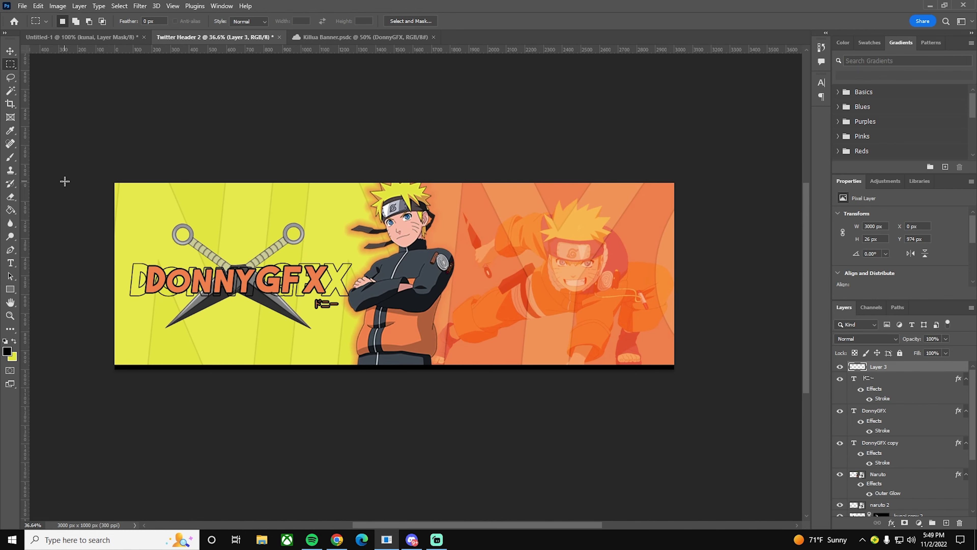
scroll(65, 181, "up", 1)
scroll(169, 189, "up", 1)
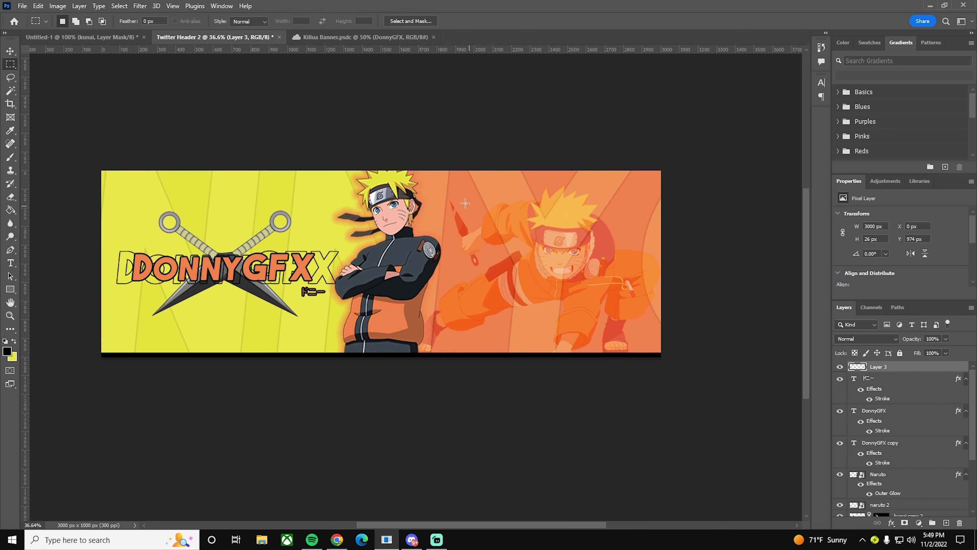
left_click_drag(94, 203, 139, 201)
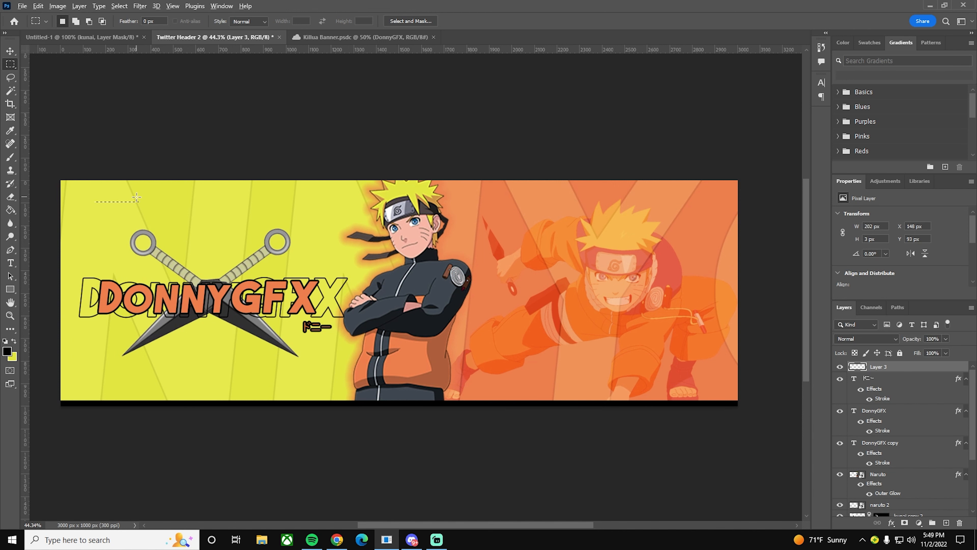
key("alt+BackSpace")
key("ctrl+d")
left_click_drag(71, 332, 107, 333)
key("alt+BackSpace")
key("ctrl+d")
Step: Keep black as the fill colour and add more thin lines below the crossed kunai and along the top of the orange half
left_click(7, 351)
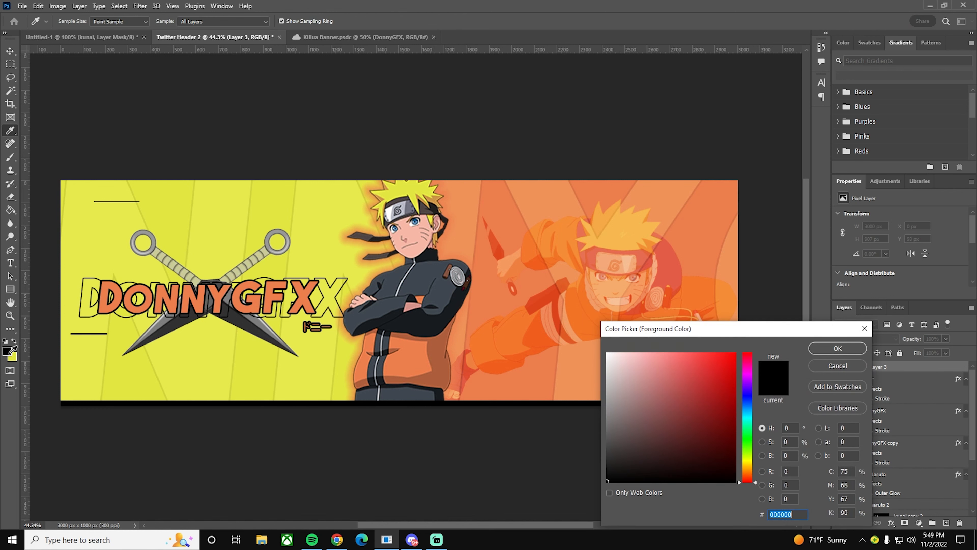
left_click(825, 348)
key("m")
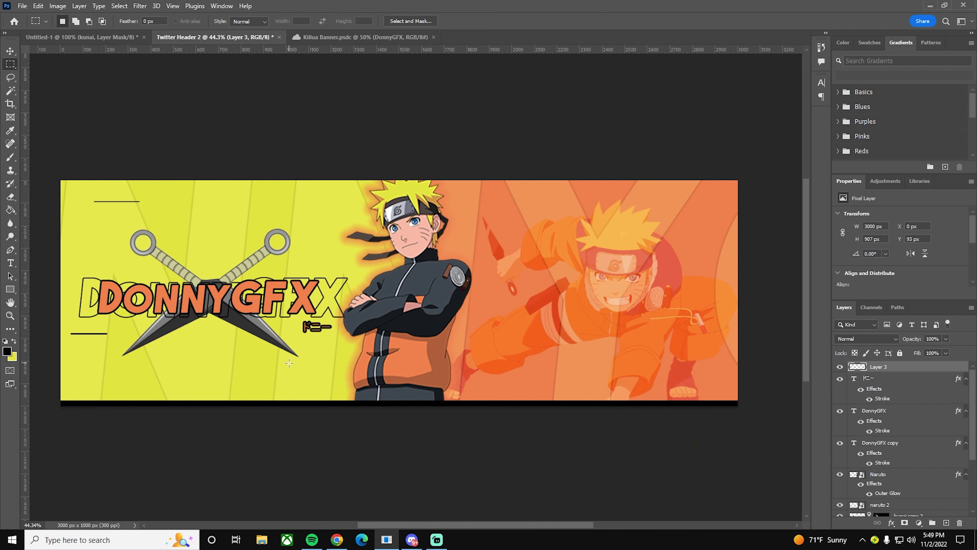
left_click_drag(175, 366, 246, 364)
key("alt+BackSpace")
key("ctrl+d")
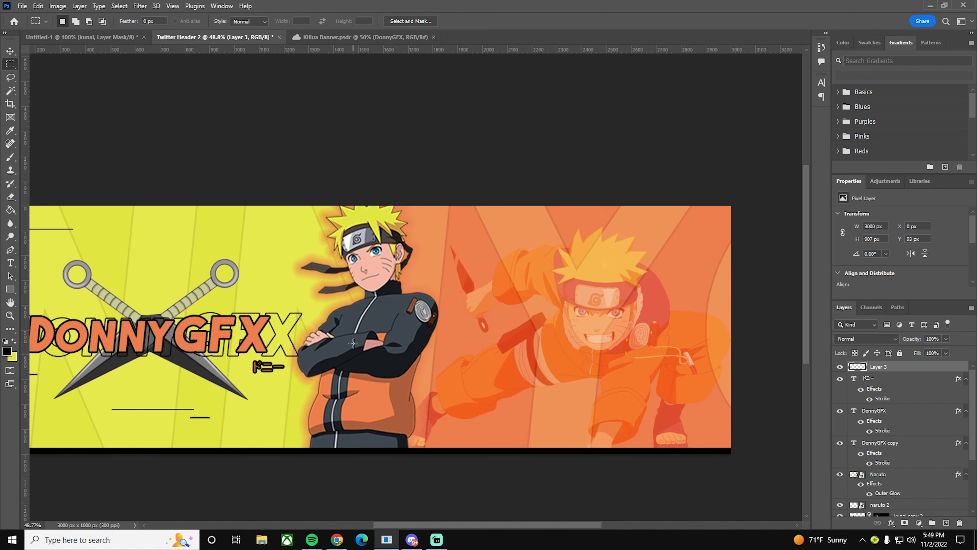
left_click_drag(585, 217, 721, 218)
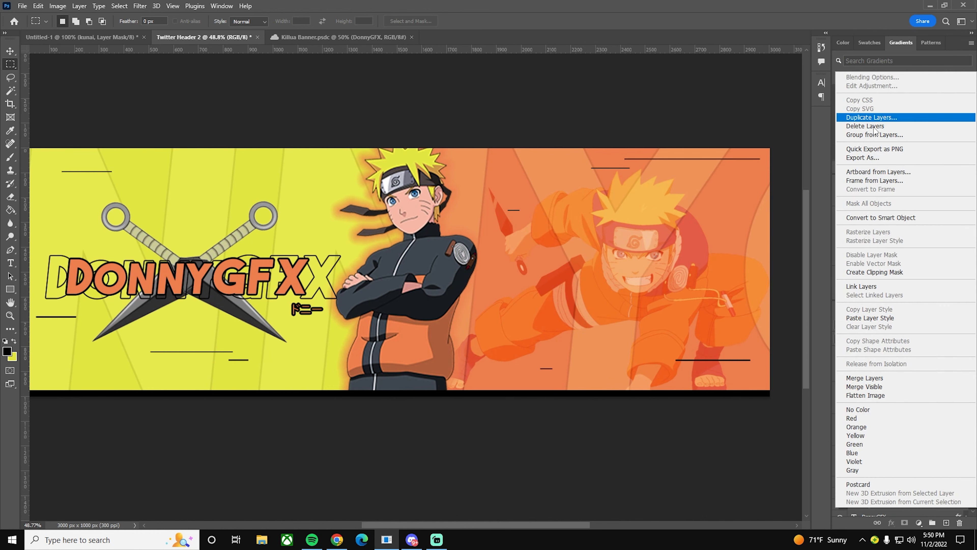
Step: Add a drop shadow to the kunai copy 2 layer and colour it orange
left_click(826, 266)
left_click(915, 494)
right_click(915, 496)
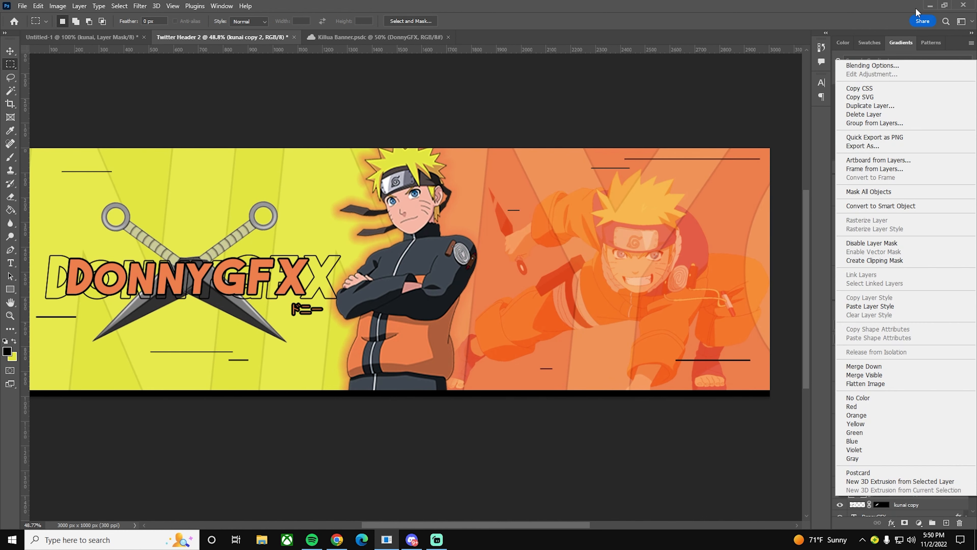
left_click(881, 64)
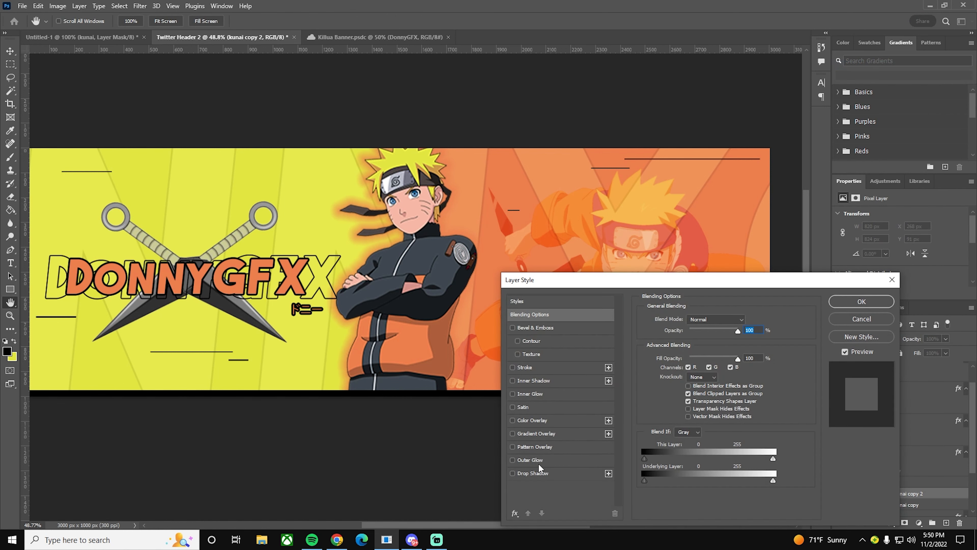
left_click(532, 473)
left_click(747, 320)
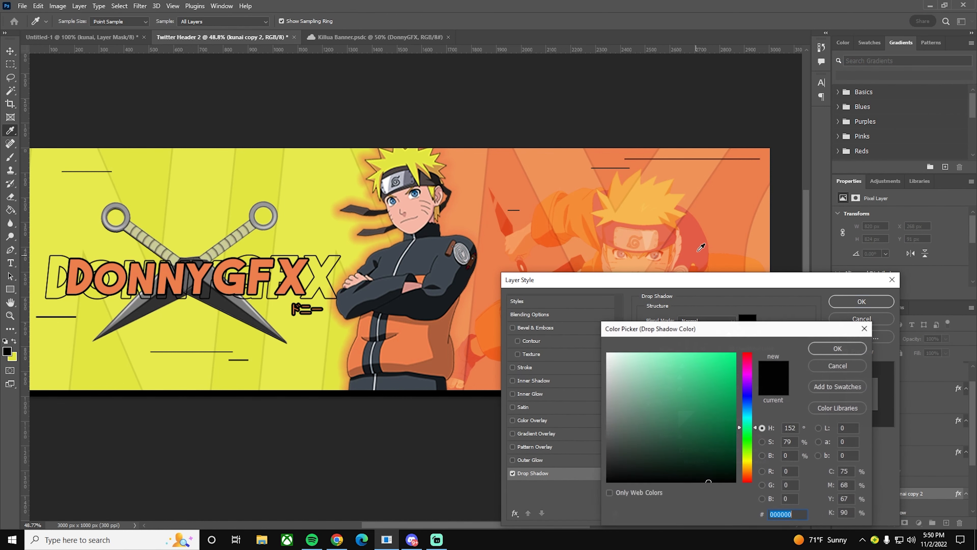
left_click(838, 348)
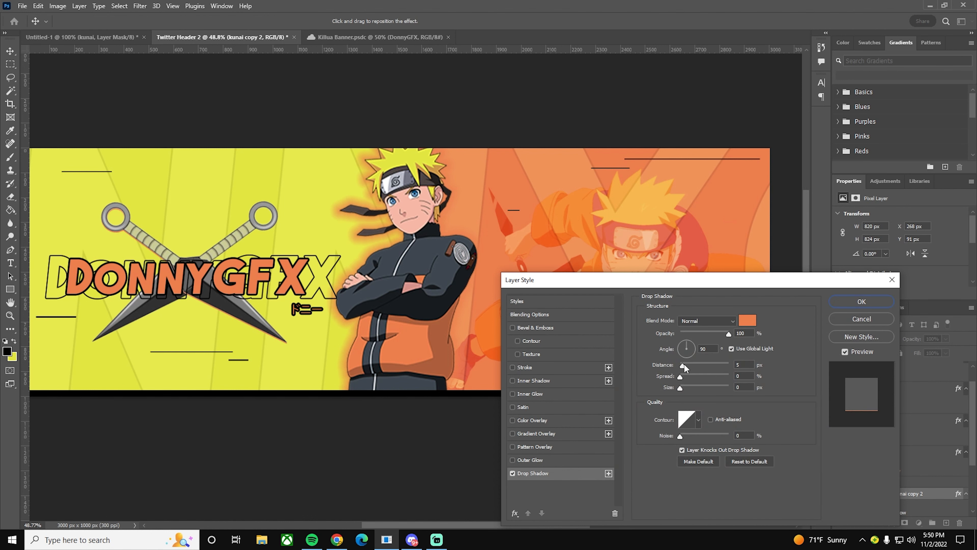
Step: Set the kunai's drop shadow to a distance of 22 px, a spread of 23% and a size of 43 px
left_click_drag(682, 366, 690, 366)
left_click(691, 375)
left_click(691, 386)
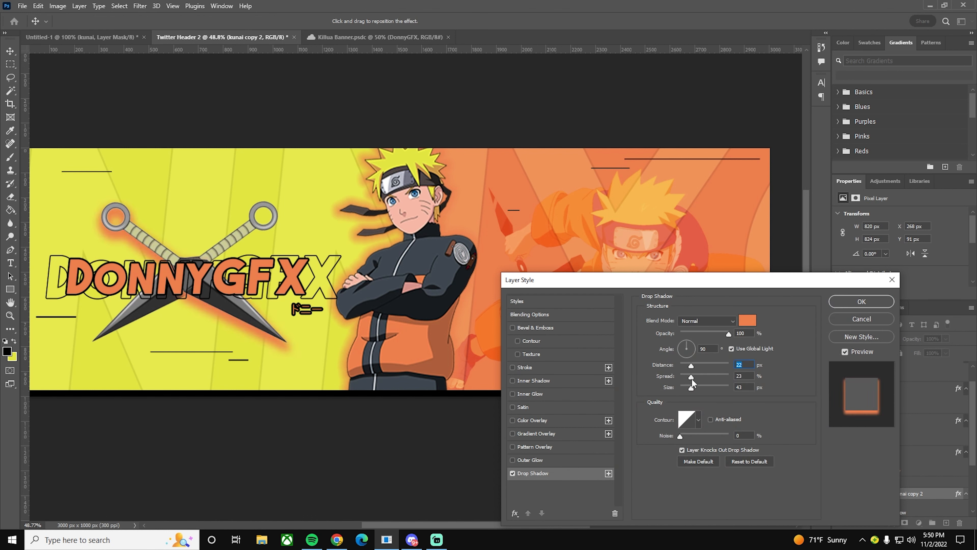
left_click(852, 300)
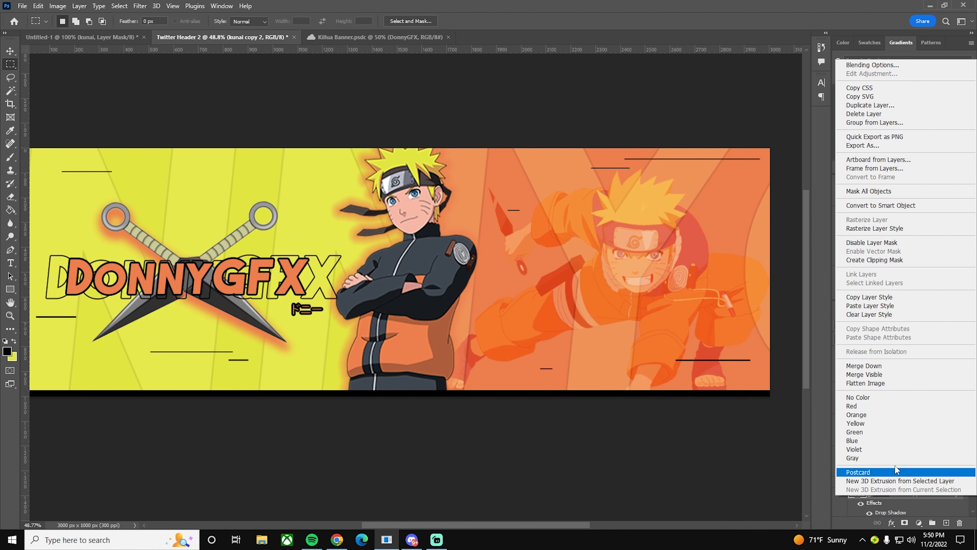
Step: Copy the orange drop shadow style from kunai copy 2 onto the kunai copy layer
right_click(919, 494)
left_click(881, 297)
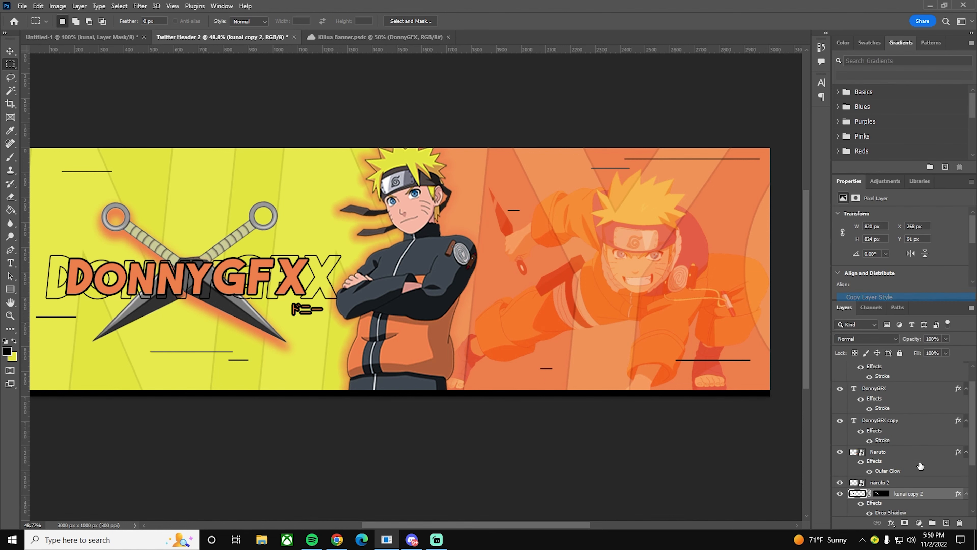
left_click(896, 502)
right_click(896, 501)
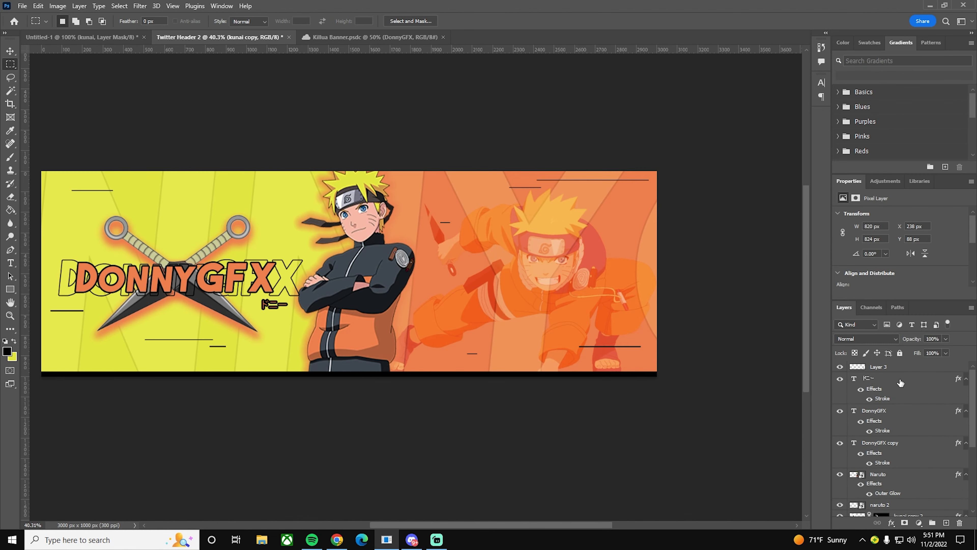
Step: Select Layer 3 and set the foreground colour to white for painting with the Brush tool
left_click(900, 382)
left_click(881, 367)
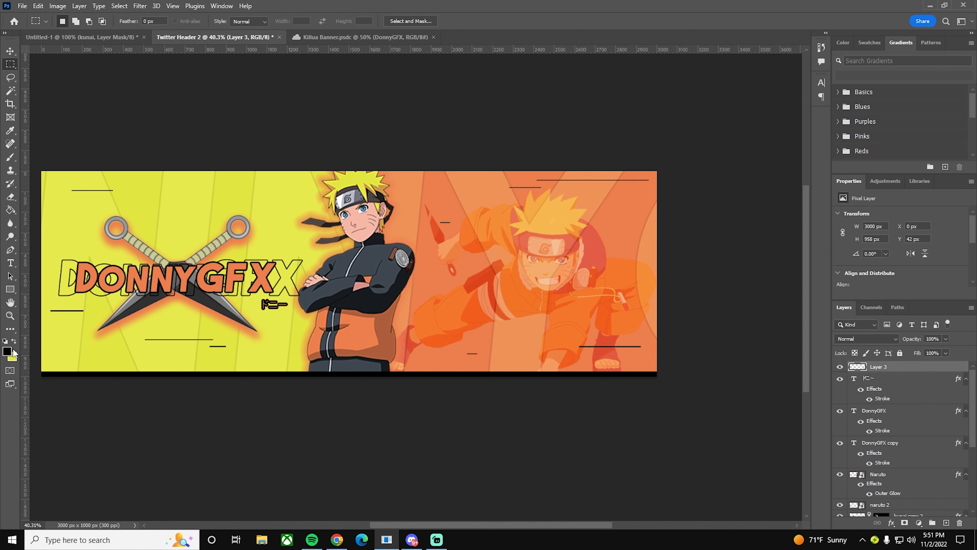
left_click(8, 354)
left_click_drag(687, 412, 606, 352)
left_click(818, 352)
key("b")
Step: Paint white over both irises of the standing Naruto with a Soft Round brush of about 31 px
scroll(358, 206, "up", 15)
left_click_drag(435, 218, 2, 227)
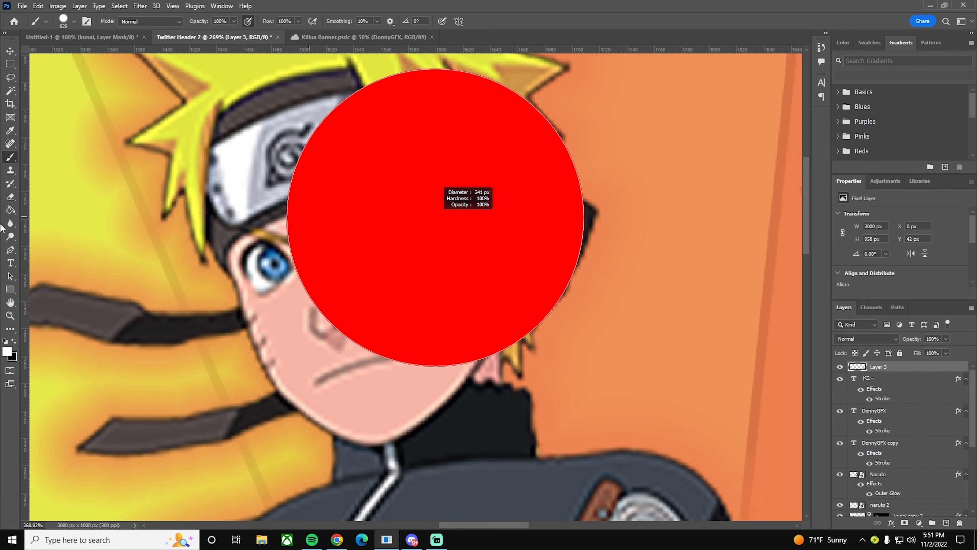
left_click_drag(569, 241, 3, 218)
left_click_drag(464, 222, 461, 216)
left_click(63, 21)
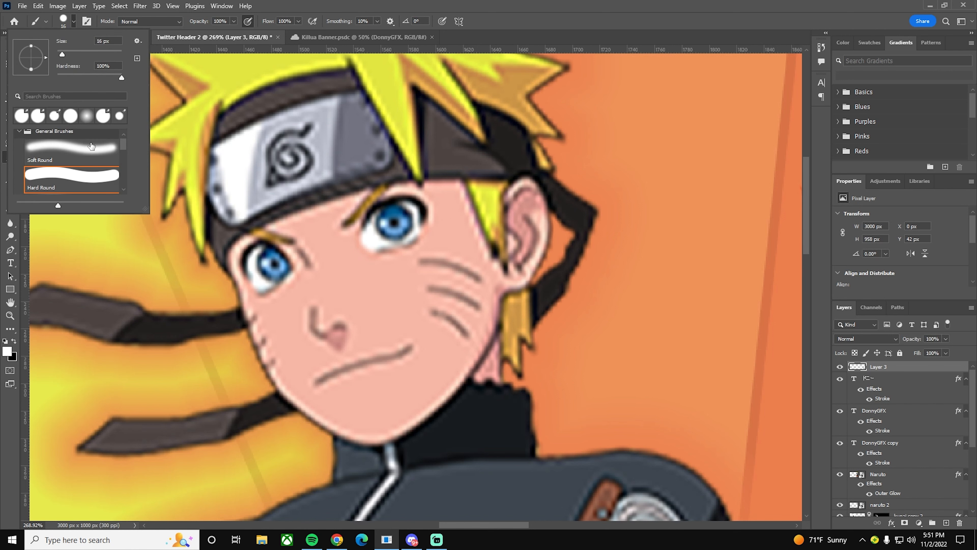
left_click(71, 150)
left_click_drag(391, 224, 389, 219)
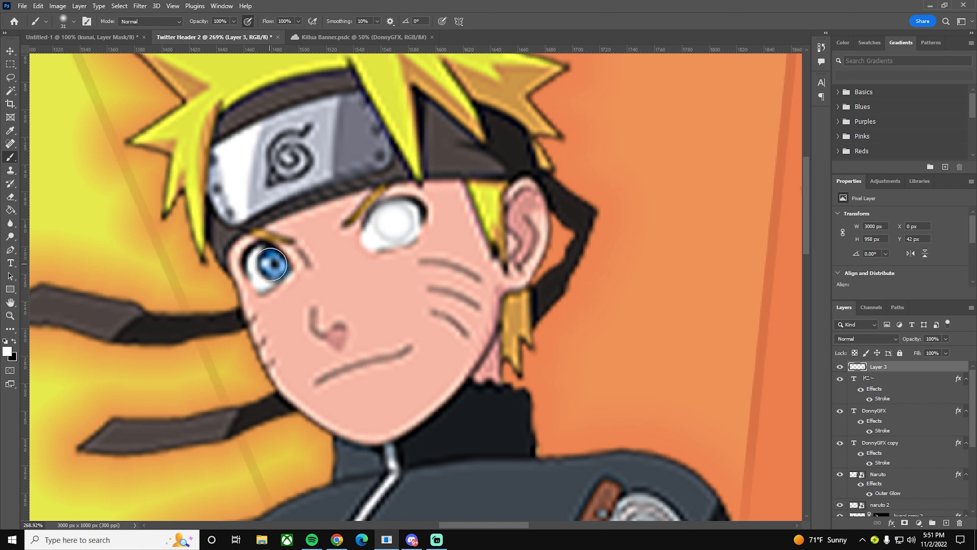
left_click_drag(271, 257, 264, 260)
Step: Set Layer 3's blend mode to Linear Dodge (Add) and lower its opacity to soften the white over the eyes
left_click(893, 339)
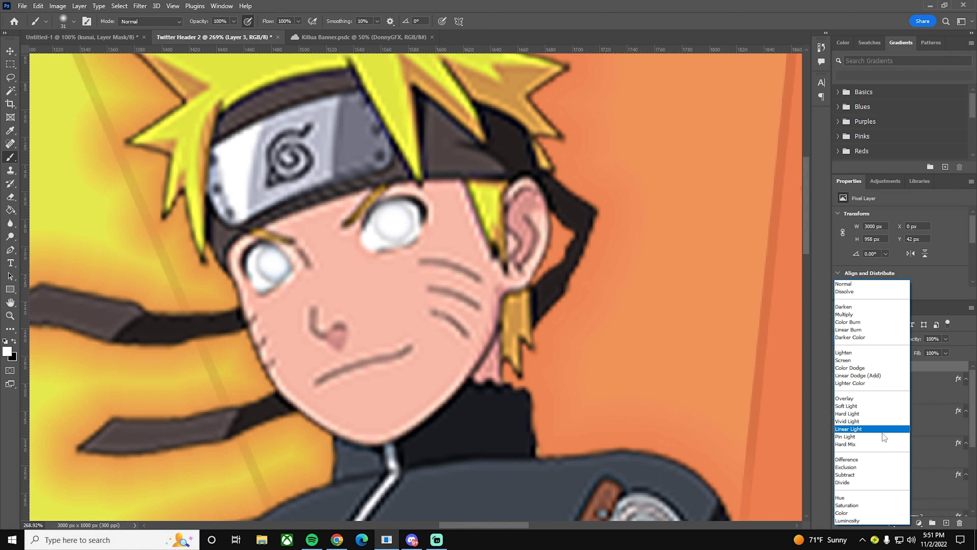
left_click(881, 374)
left_click_drag(915, 341, 893, 342)
Step: On a new layer, paint the standing Naruto's irises blue and set the layer's blend mode to Linear Dodge (Add)
left_click(946, 522)
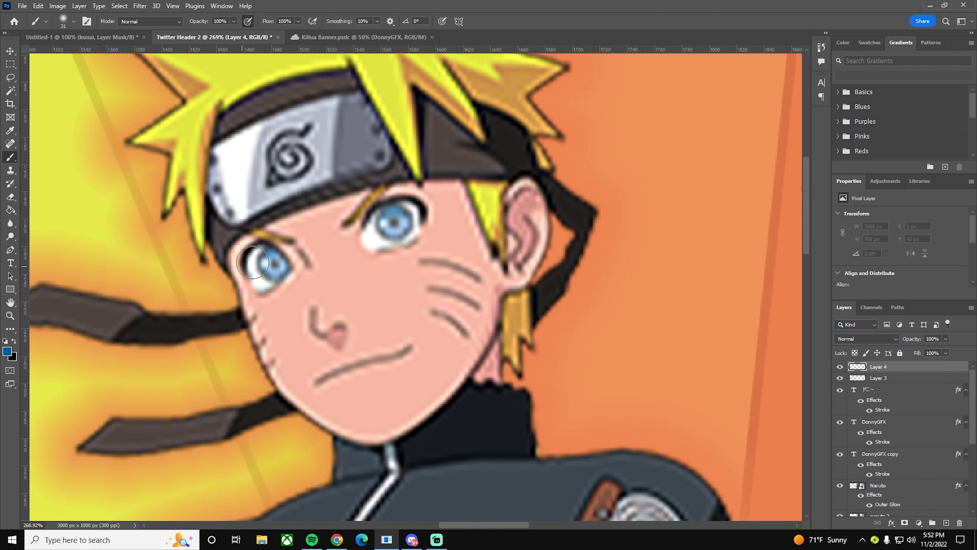
left_click_drag(400, 220, 381, 232)
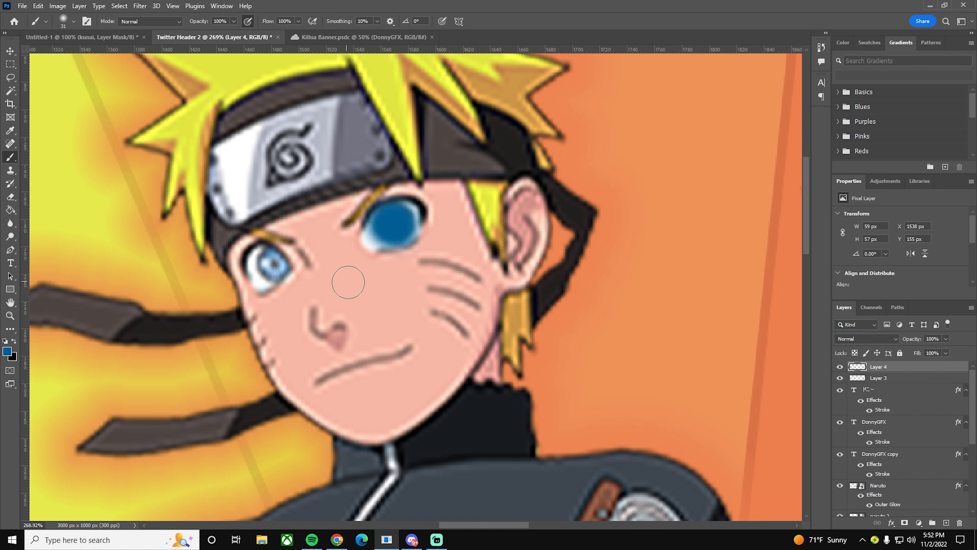
left_click_drag(277, 267, 266, 264)
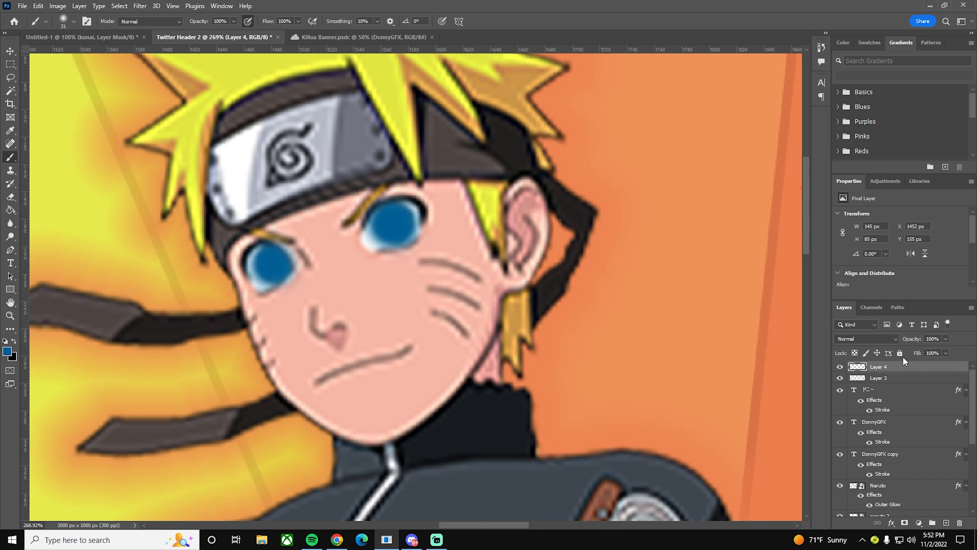
left_click(866, 338)
left_click(861, 375)
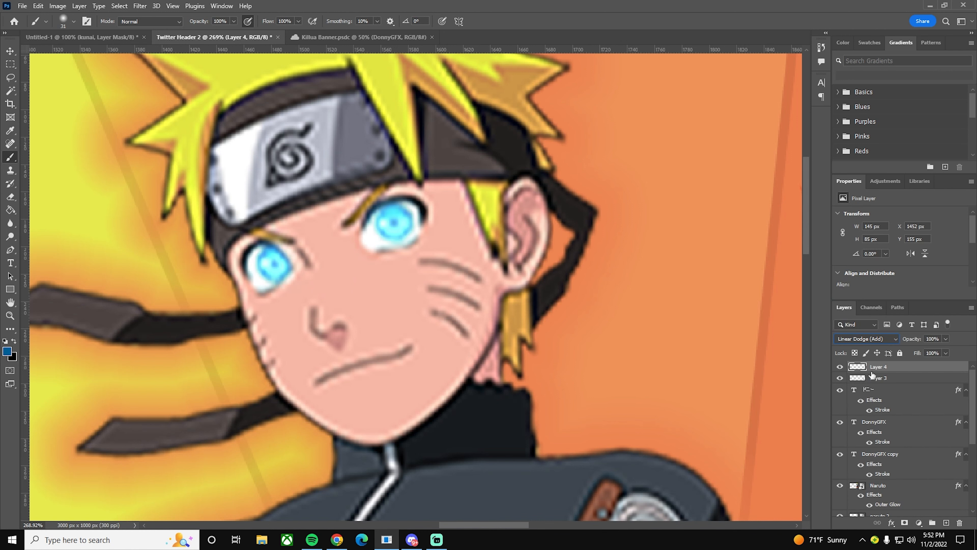
Step: On a new layer above the Naruto layer, paint white over both irises of the crouching background Naruto
left_click(5, 52)
scroll(396, 169, "down", 10)
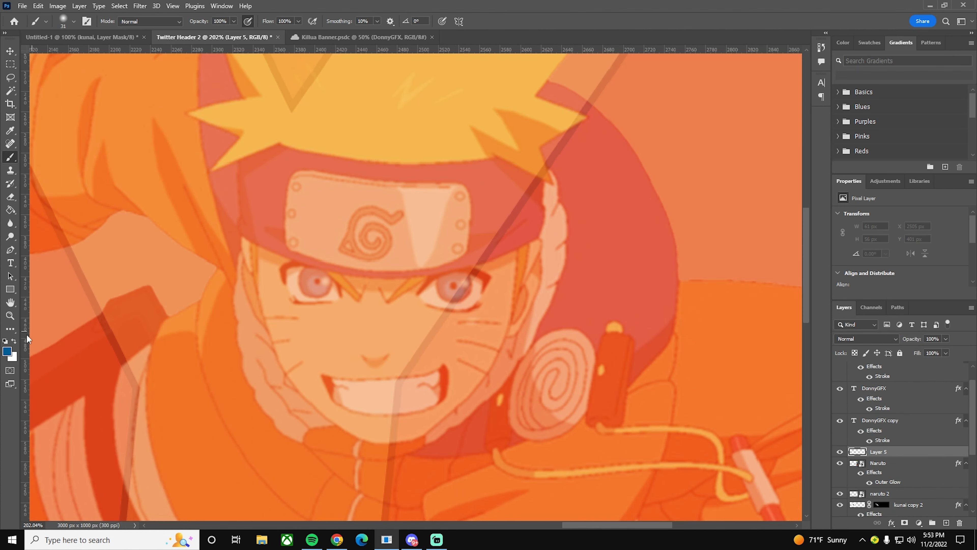
key("x")
left_click(454, 284)
left_click(315, 280)
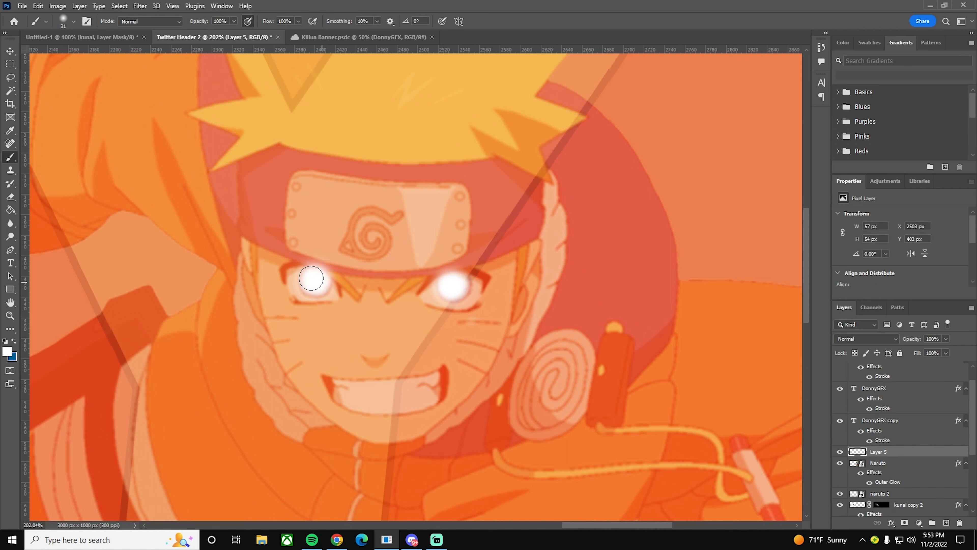
Step: Set the white eye layer's blend mode to Linear Dodge (Add) and lower its opacity to about 41%
left_click(867, 339)
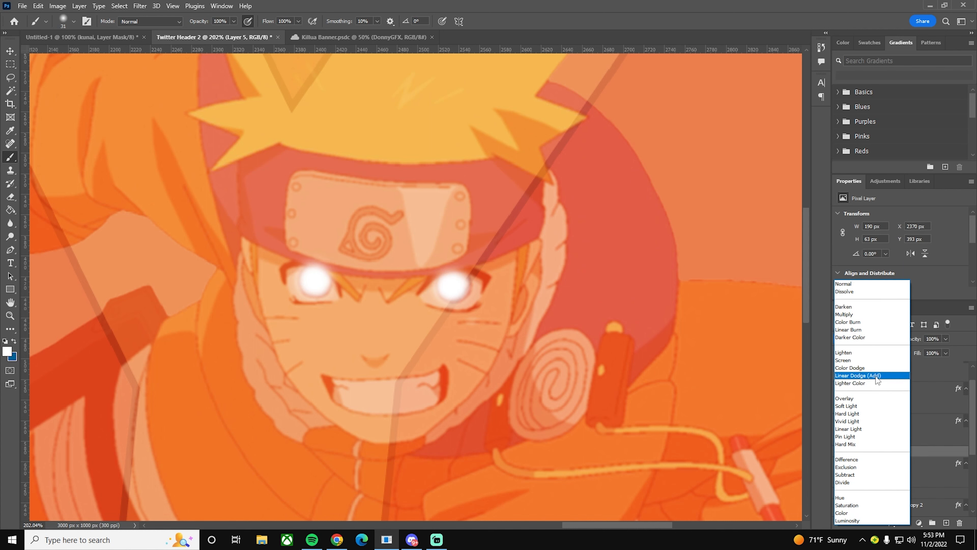
left_click(865, 380)
left_click_drag(925, 341, 913, 338)
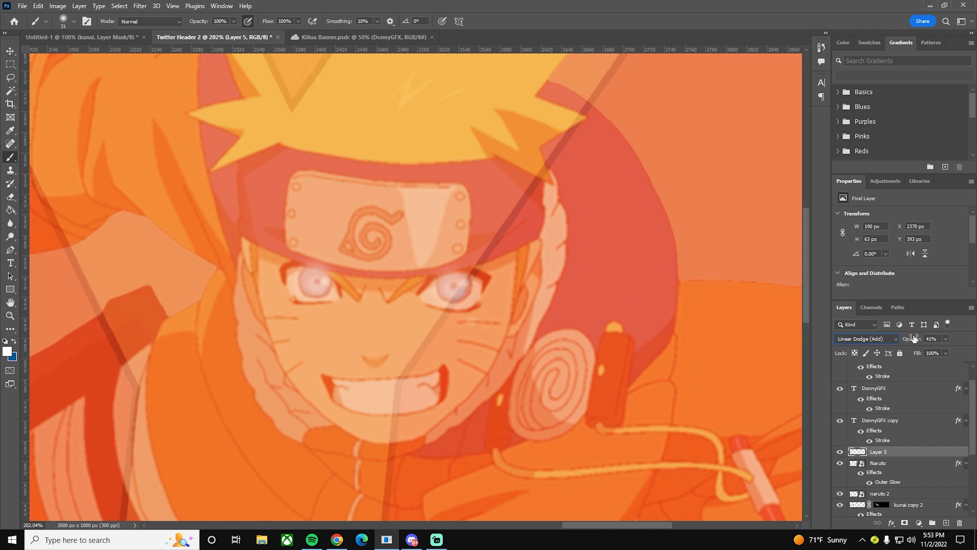
Step: On a new layer, paint the background Naruto's irises blue, blended with Linear Dodge (Add) at 38% opacity
left_click(945, 523)
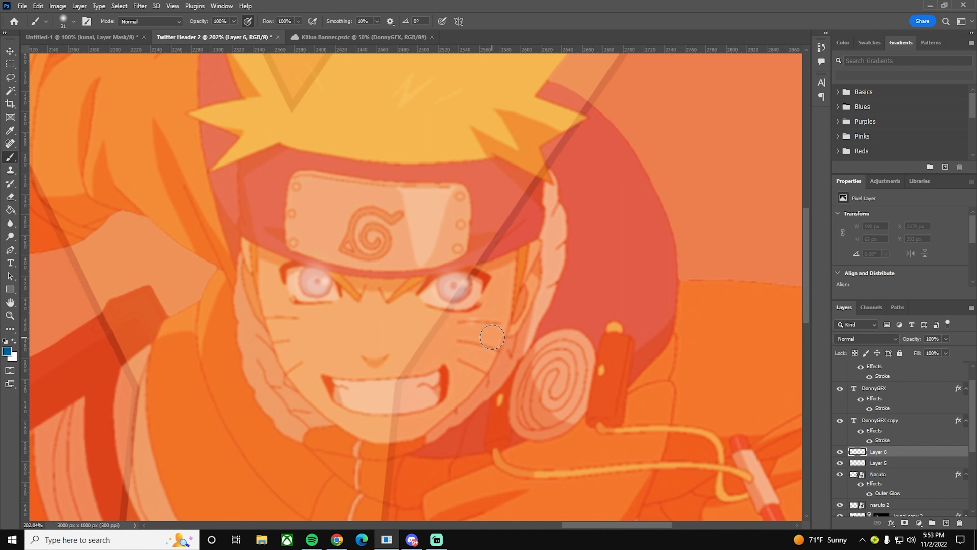
left_click_drag(454, 283, 455, 287)
left_click_drag(313, 281, 316, 286)
left_click(867, 338)
left_click(874, 377)
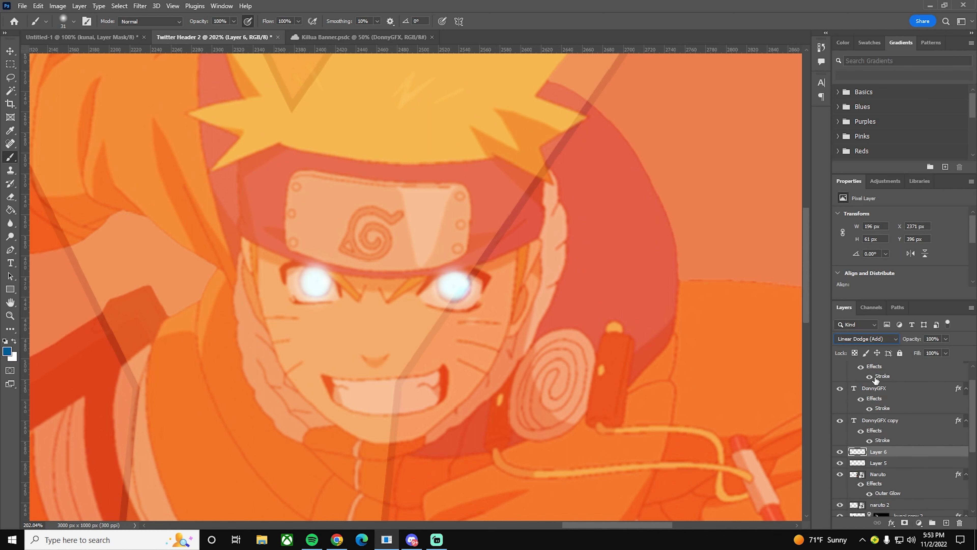
left_click_drag(917, 340, 912, 338)
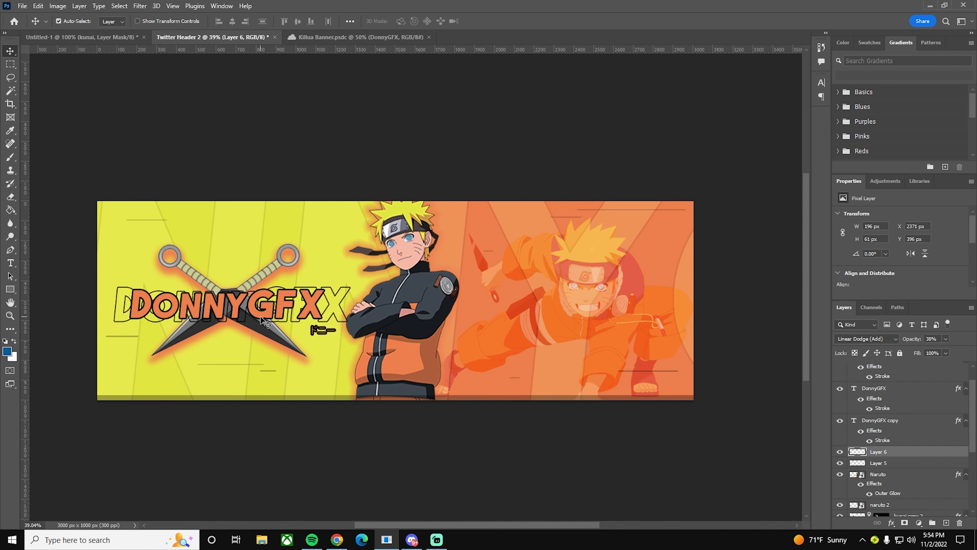
Step: Add a black drop shadow to the standing Naruto layer and increase the shadow's size
right_click(896, 395)
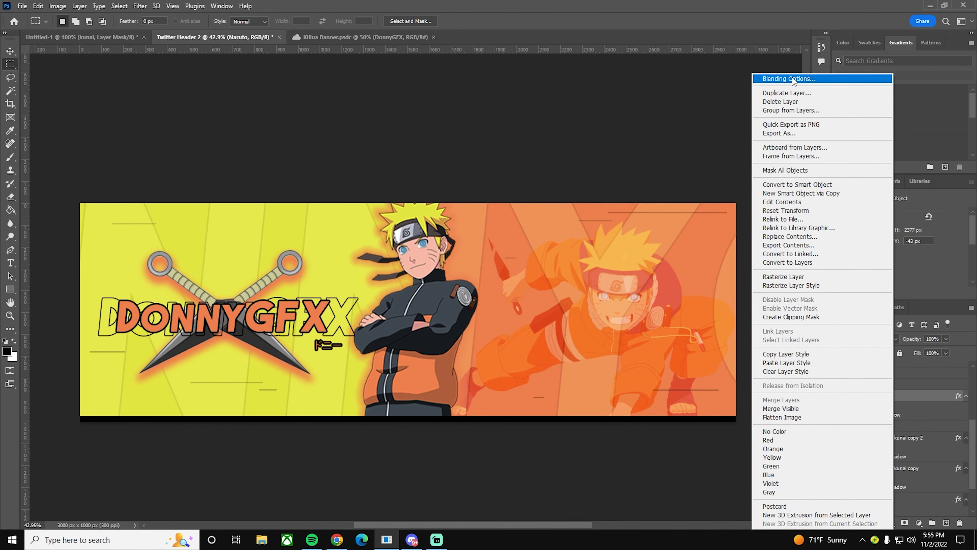
left_click(862, 76)
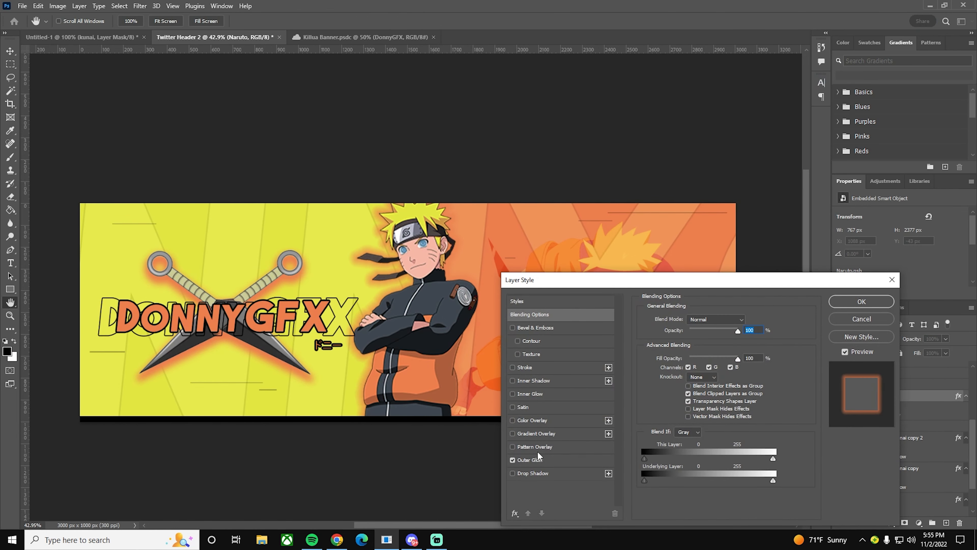
left_click(544, 475)
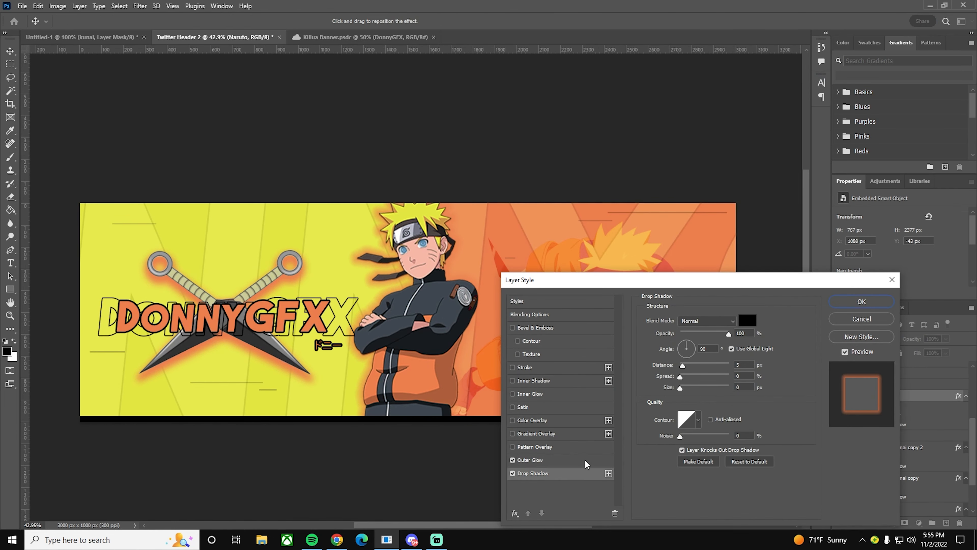
left_click_drag(679, 388, 707, 403)
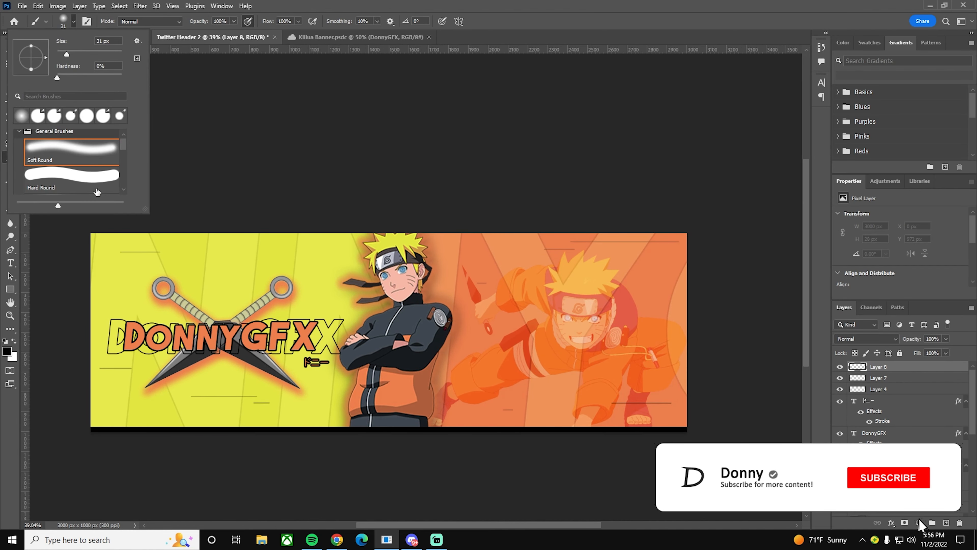
Step: Choose the Kyle's Screentones 35 brush and enlarge it to 357 px for painting on Layer 8
scroll(97, 192, "down", 5)
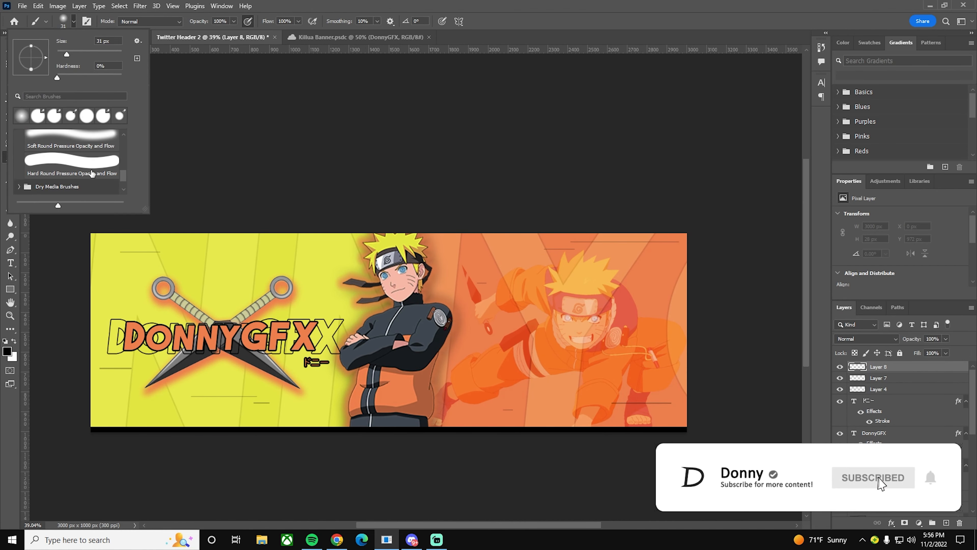
left_click(22, 188)
scroll(23, 190, "down", 8)
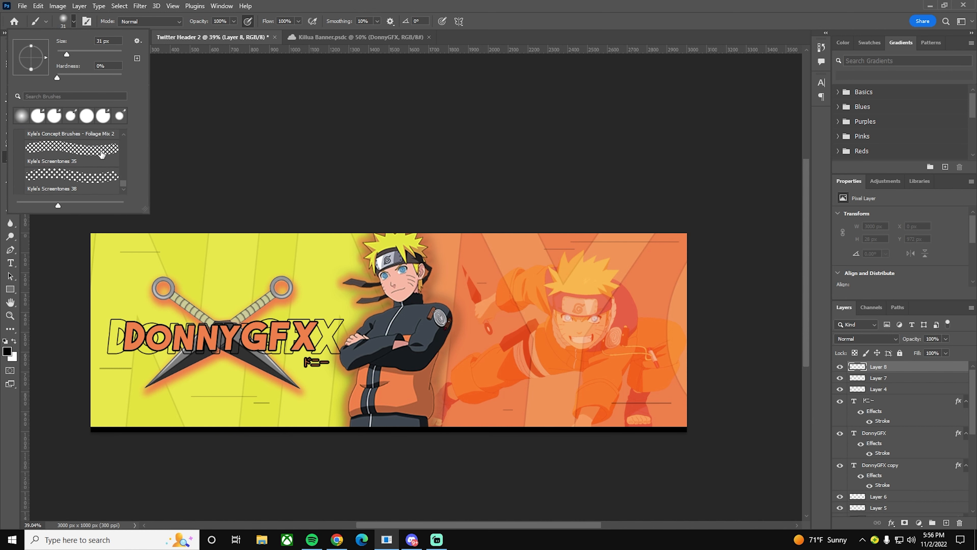
left_click(82, 146)
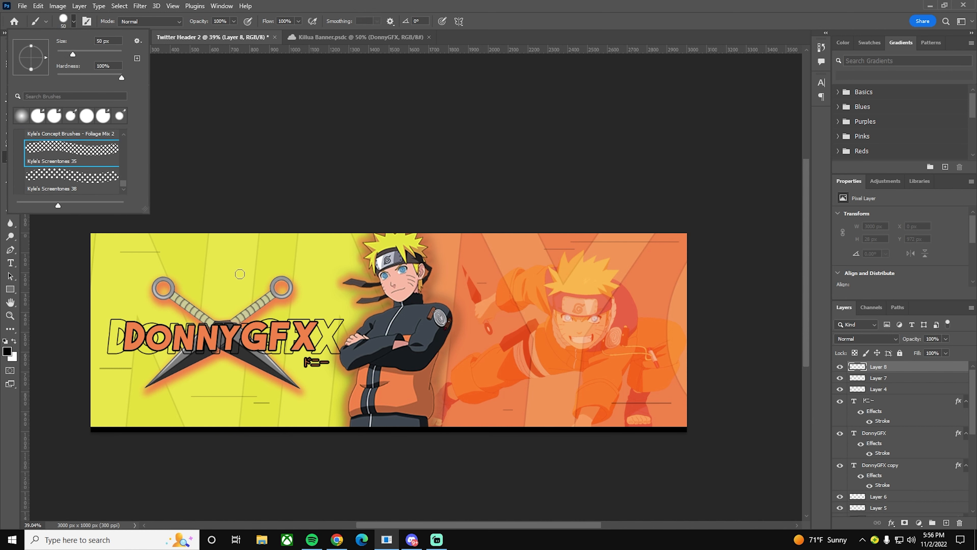
left_click(72, 23)
left_click_drag(175, 273, 209, 268)
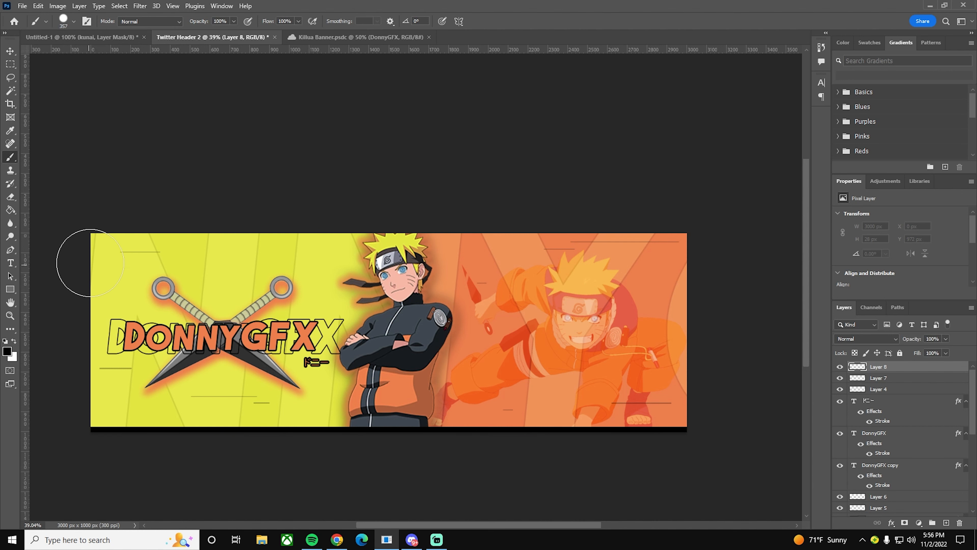
Step: Stamp black halftone circles of varied sizes around the corners and open areas of the yellow and orange background
left_click(98, 235)
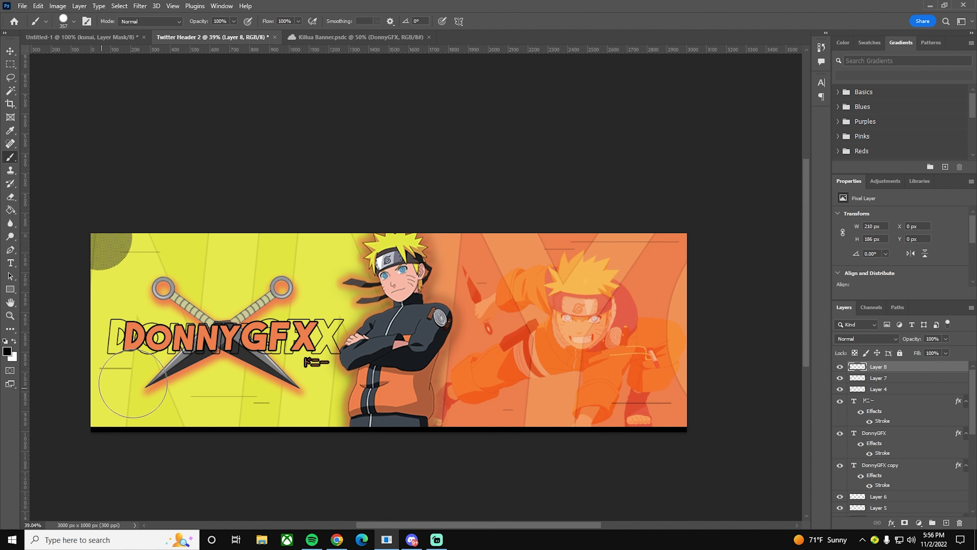
mouse_move(220, 285)
left_mouse_down()
mouse_move(188, 283)
mouse_move(193, 275)
left_mouse_up()
left_click_drag(176, 400, 181, 399)
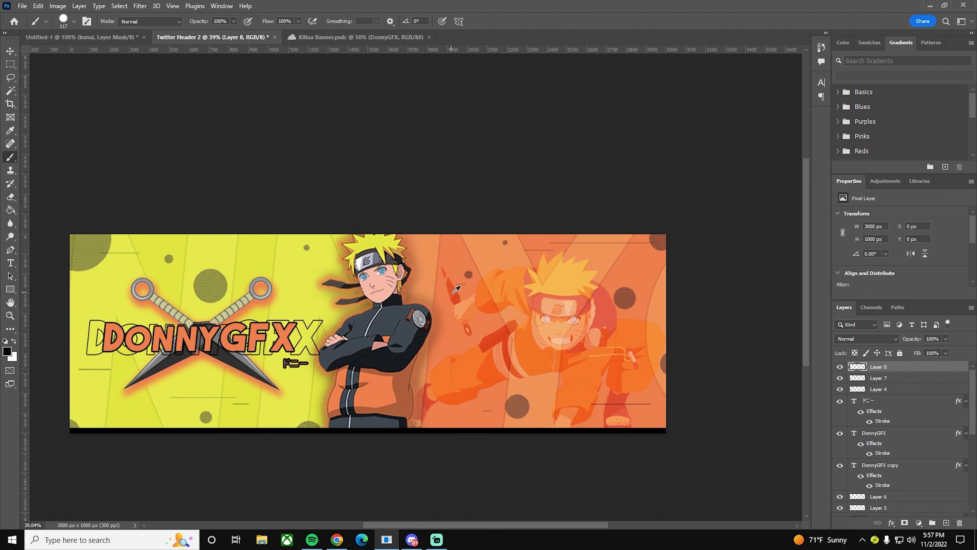
mouse_move(453, 293)
left_mouse_down()
mouse_move(473, 280)
mouse_move(481, 298)
mouse_move(432, 291)
mouse_move(503, 294)
mouse_move(430, 284)
mouse_move(477, 284)
mouse_move(464, 287)
mouse_move(479, 300)
mouse_move(479, 251)
mouse_move(467, 441)
mouse_move(472, 404)
mouse_move(467, 429)
left_mouse_up()
mouse_move(531, 297)
left_mouse_down()
mouse_move(500, 301)
mouse_move(496, 320)
left_mouse_up()
scroll(412, 325, "down", 3)
key("v")
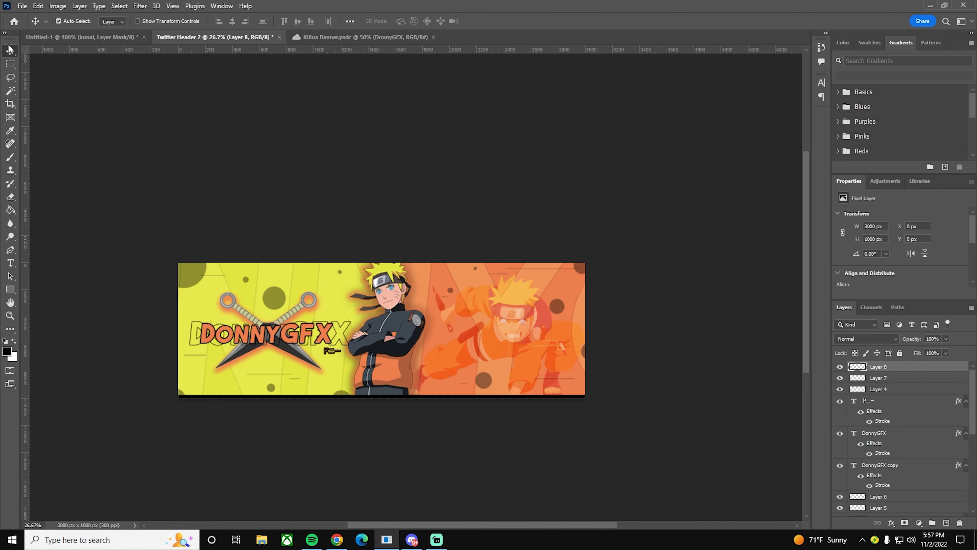
Step: Group all the header's layers and duplicate the resulting group
scroll(339, 284, "down", 3)
scroll(491, 417, "up", 5)
scroll(490, 335, "down", 2)
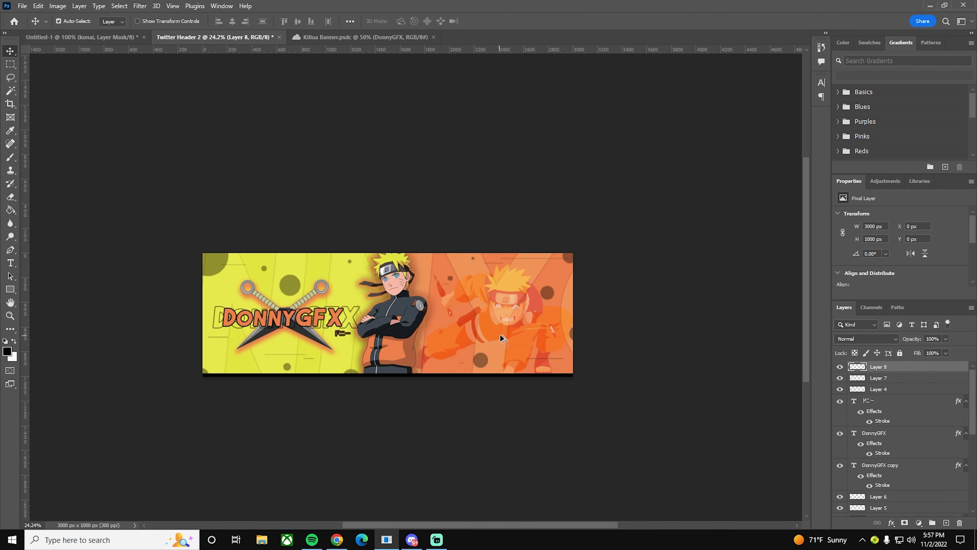
scroll(361, 323, "up", 2)
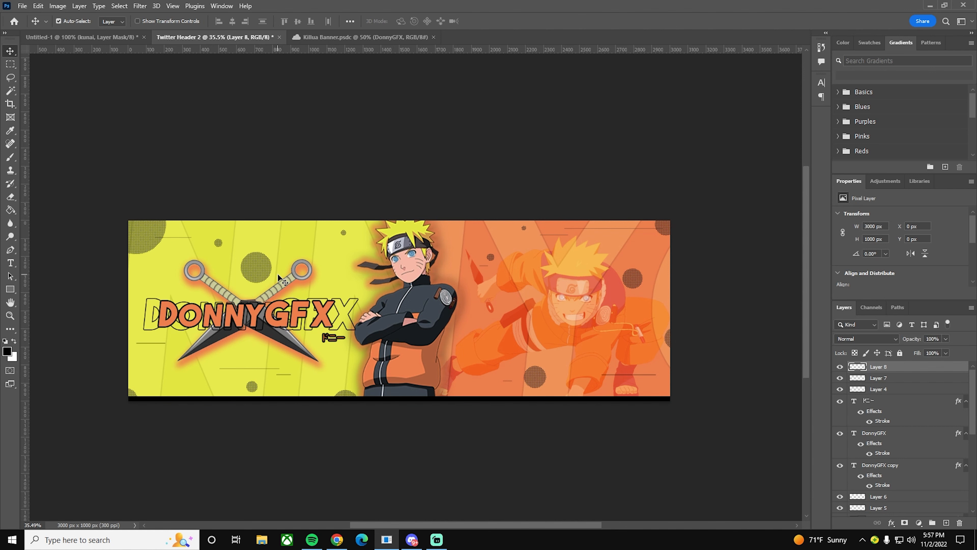
scroll(277, 273, "down", 1)
scroll(889, 499, "down", 6)
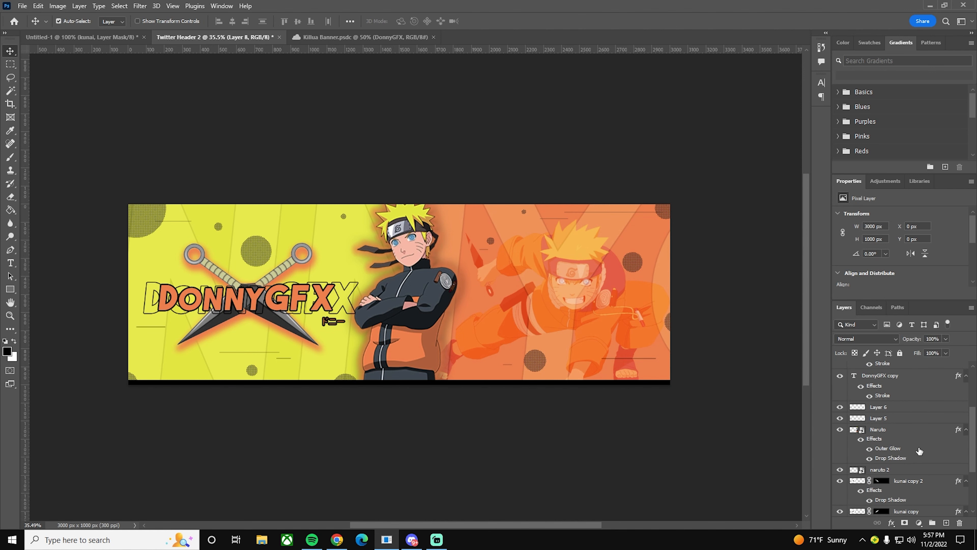
left_click(904, 511, "shift")
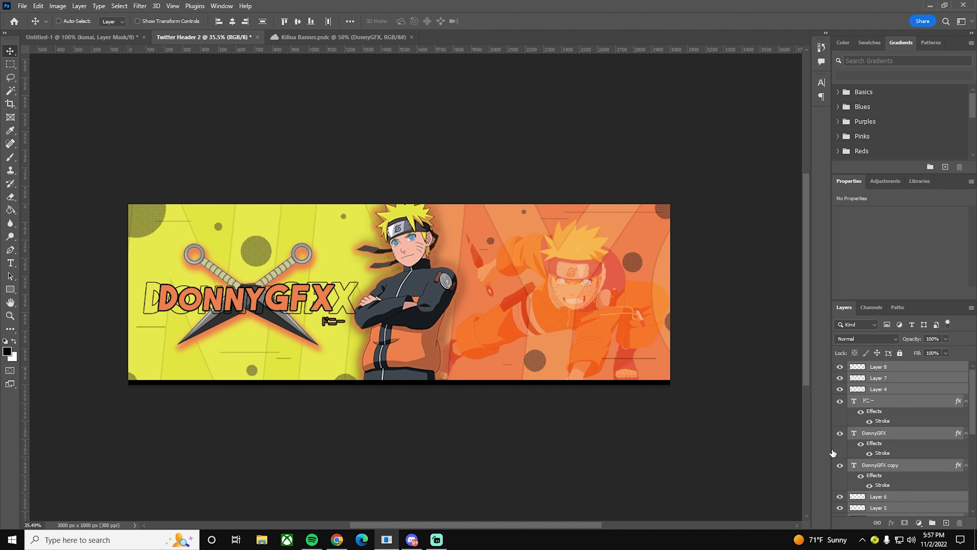
key("ctrl+g")
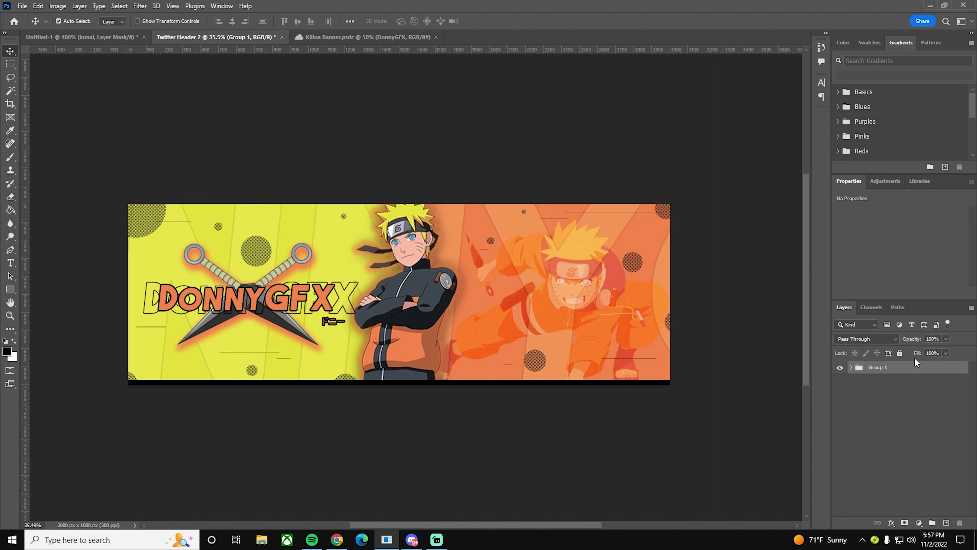
key("ctrl+j")
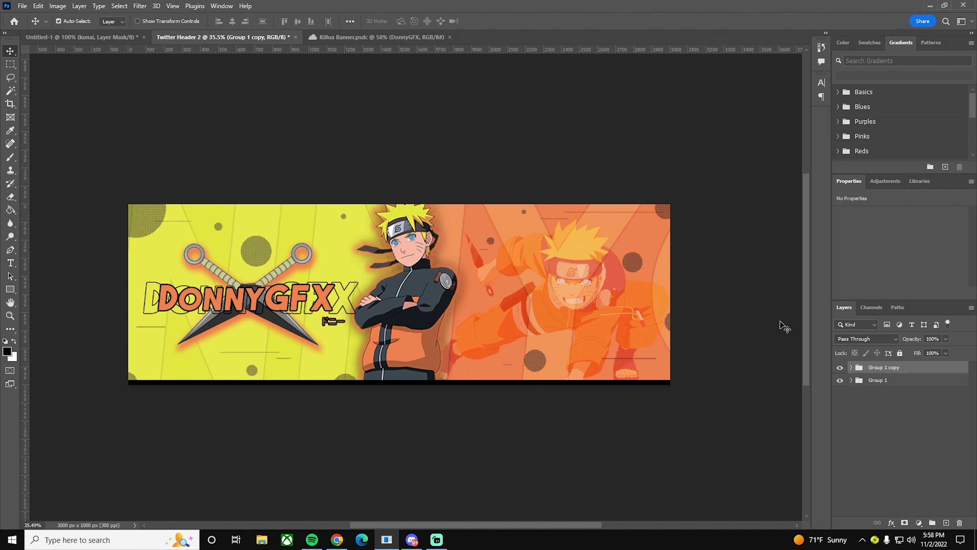
Step: Convert the duplicated group, Group 1 copy, to a smart object
left_click(112, 5)
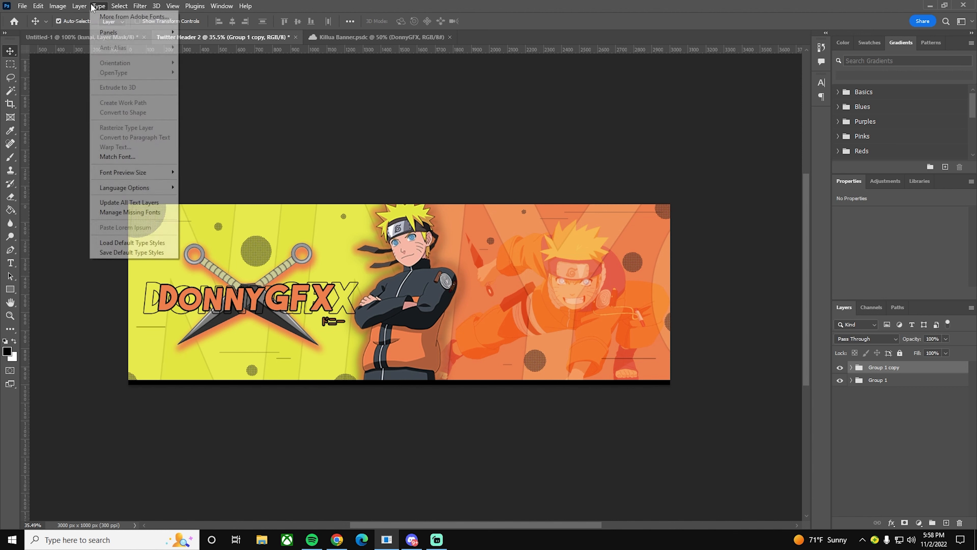
right_click(889, 369)
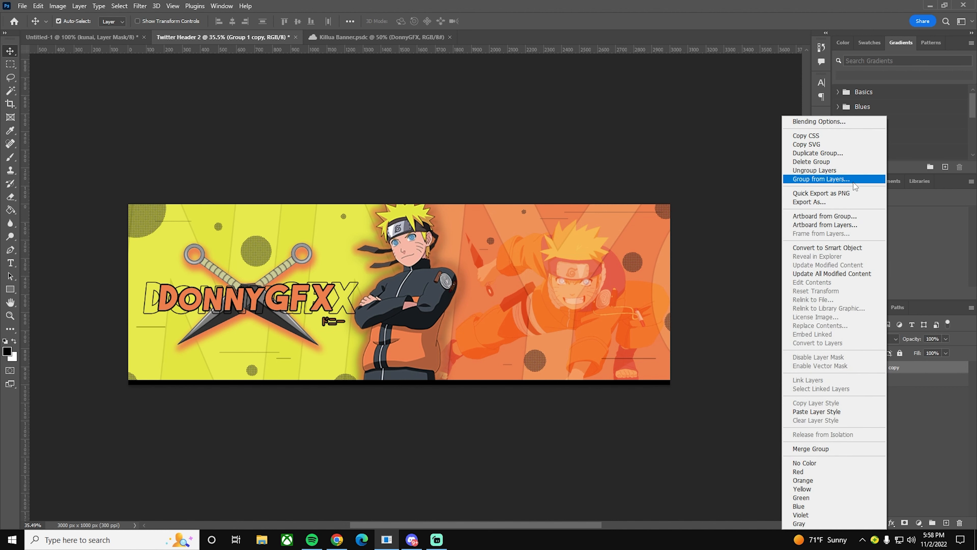
left_click(940, 378)
right_click(929, 369)
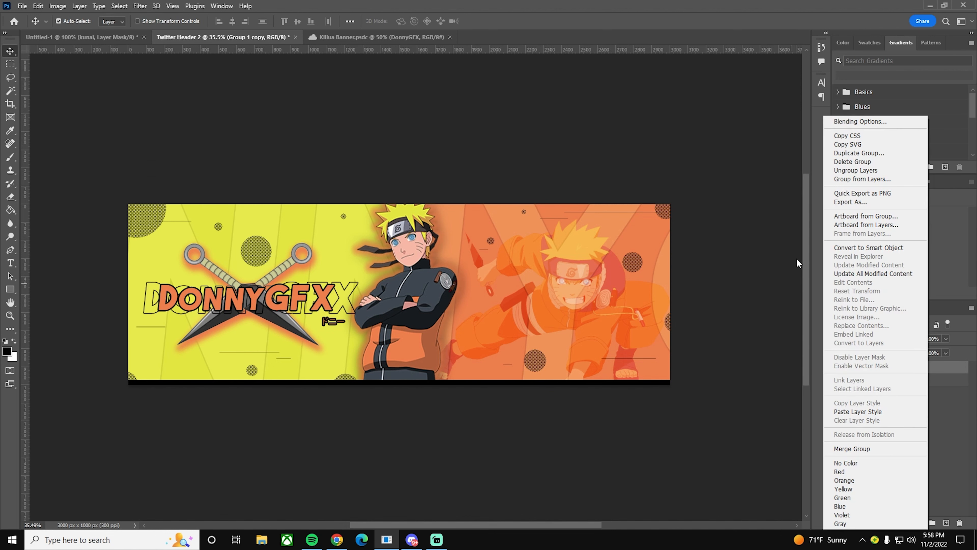
left_click(870, 248)
Step: In the Camera Raw Filter, set Exposure +0.15, Contrast +33, Highlights -48, Shadows +6, Whites +14 and Blacks -64
left_click(140, 6)
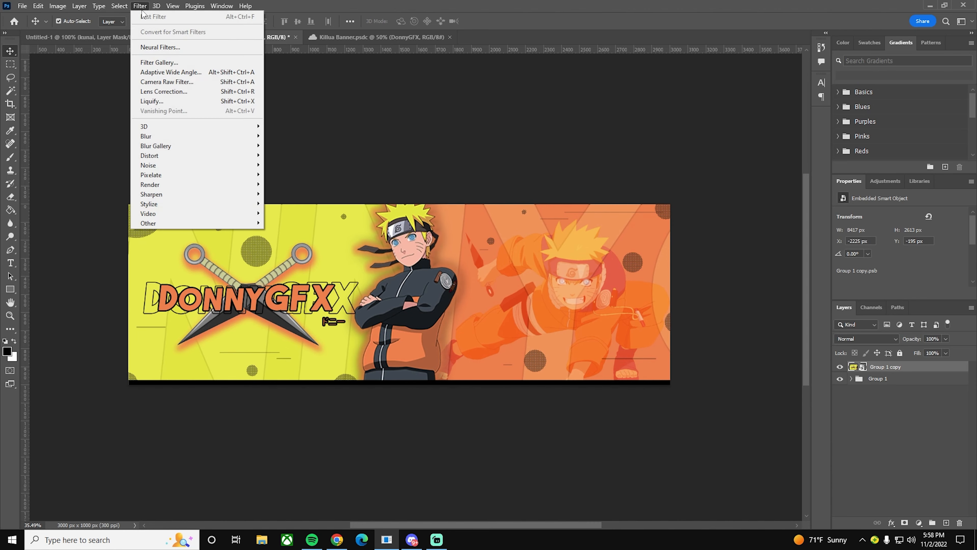
left_click(170, 86)
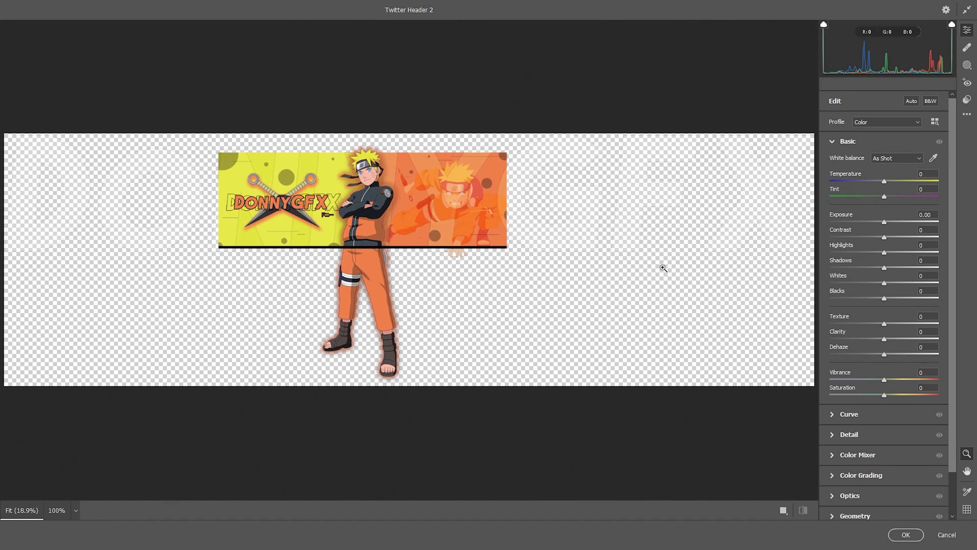
scroll(339, 164, "up", 3)
scroll(339, 164, "up", 3)
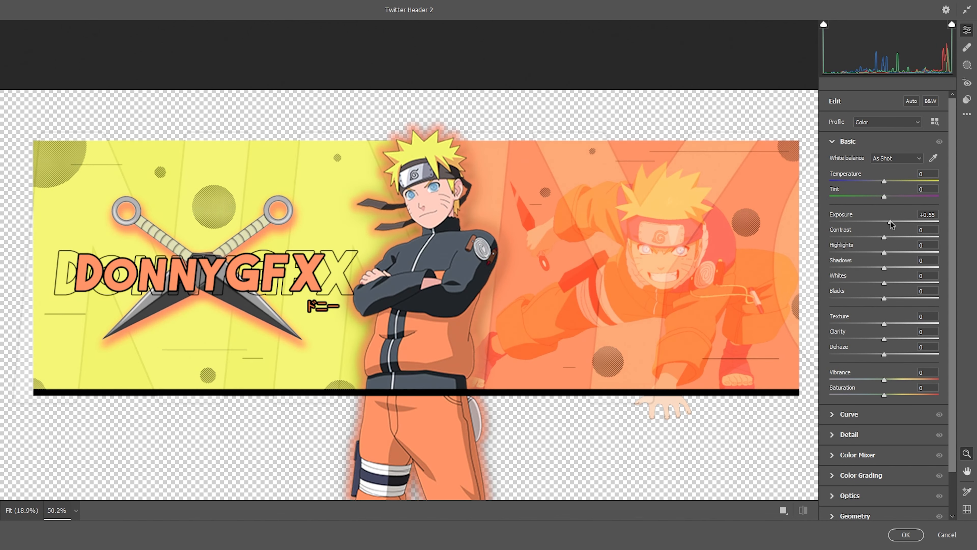
left_click_drag(884, 222, 837, 291)
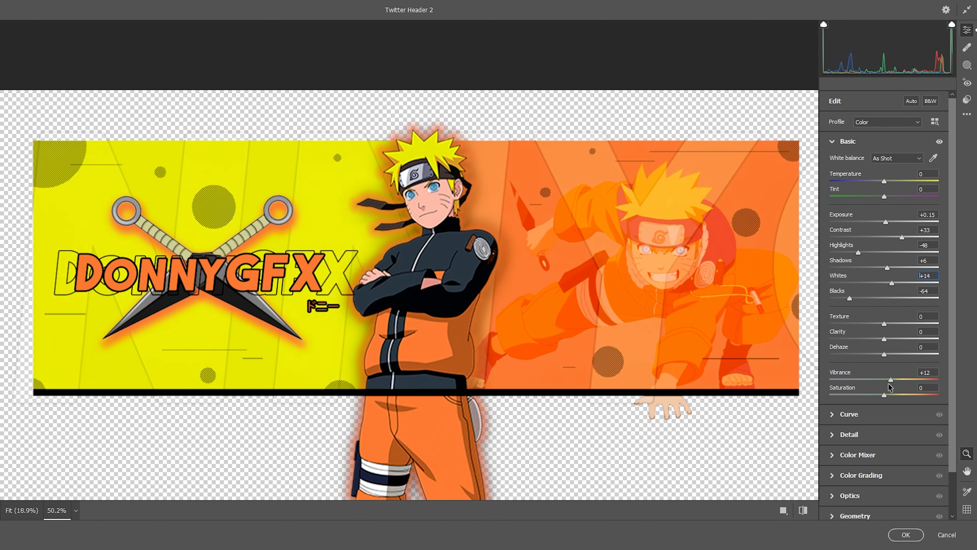
Step: Raise the vibrance to about +48 and apply the Camera Raw Filter to the smart object
left_click_drag(884, 380, 908, 393)
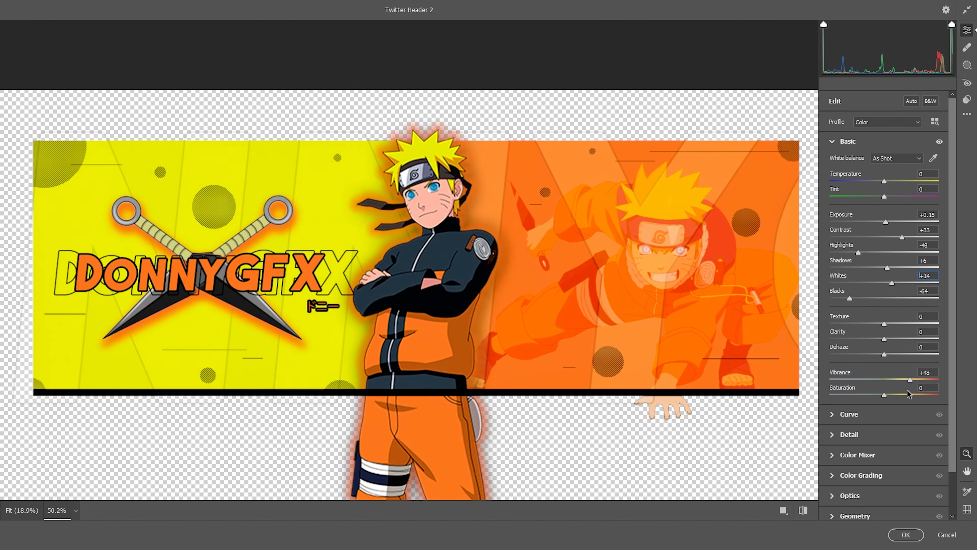
left_click_drag(906, 388, 904, 385)
key("Return")
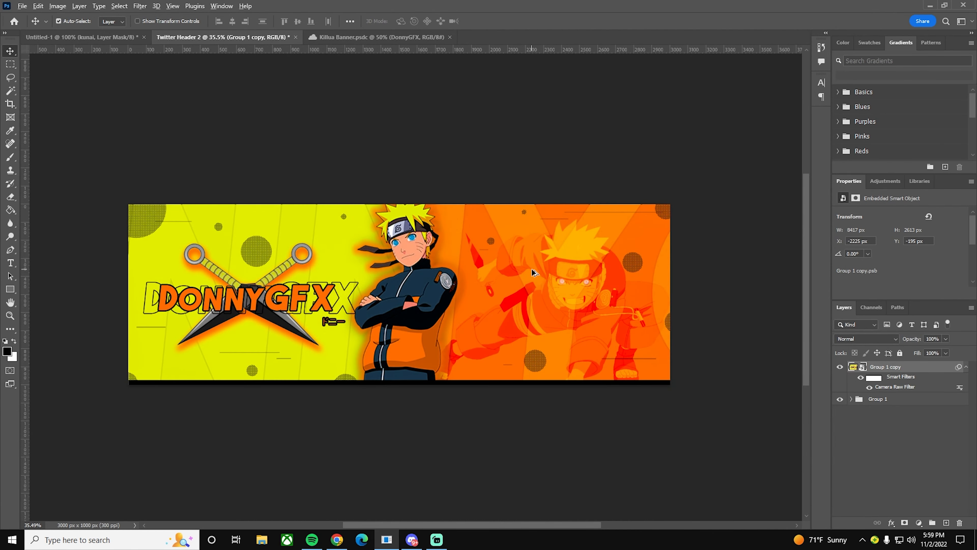
Step: Hide and reshow the Group 1 copy layer to compare the header before and after the Camera Raw adjustments
scroll(490, 241, "up", 1)
left_click(840, 366)
right_click(840, 367)
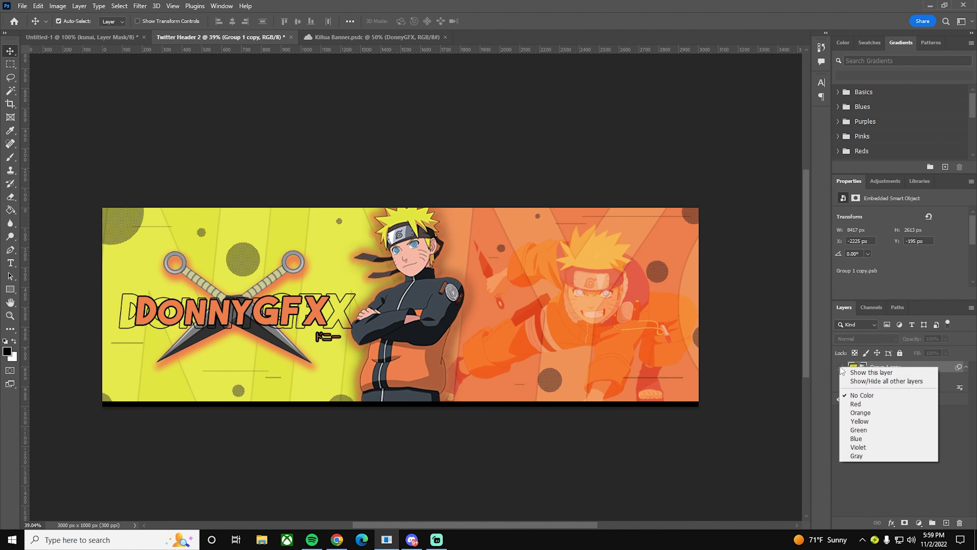
key("Escape")
left_click(841, 366)
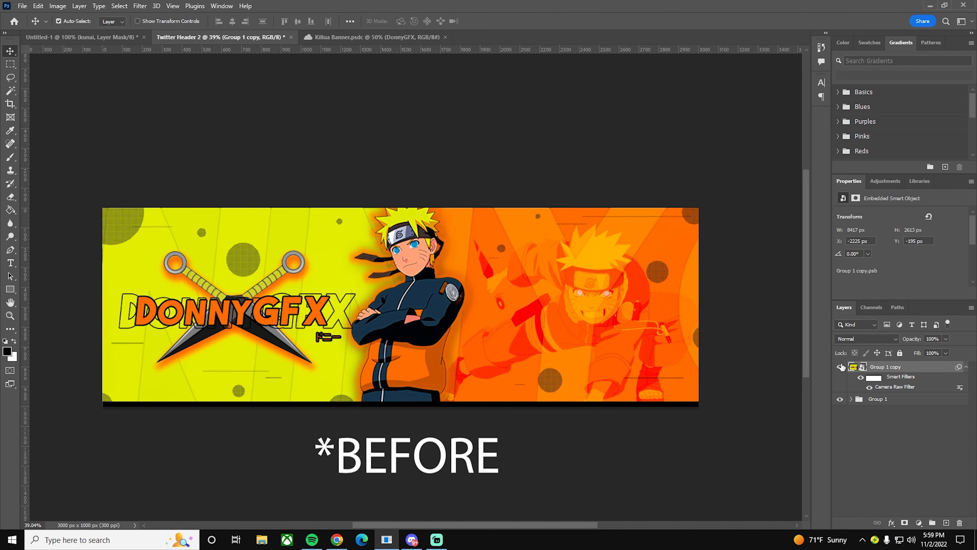